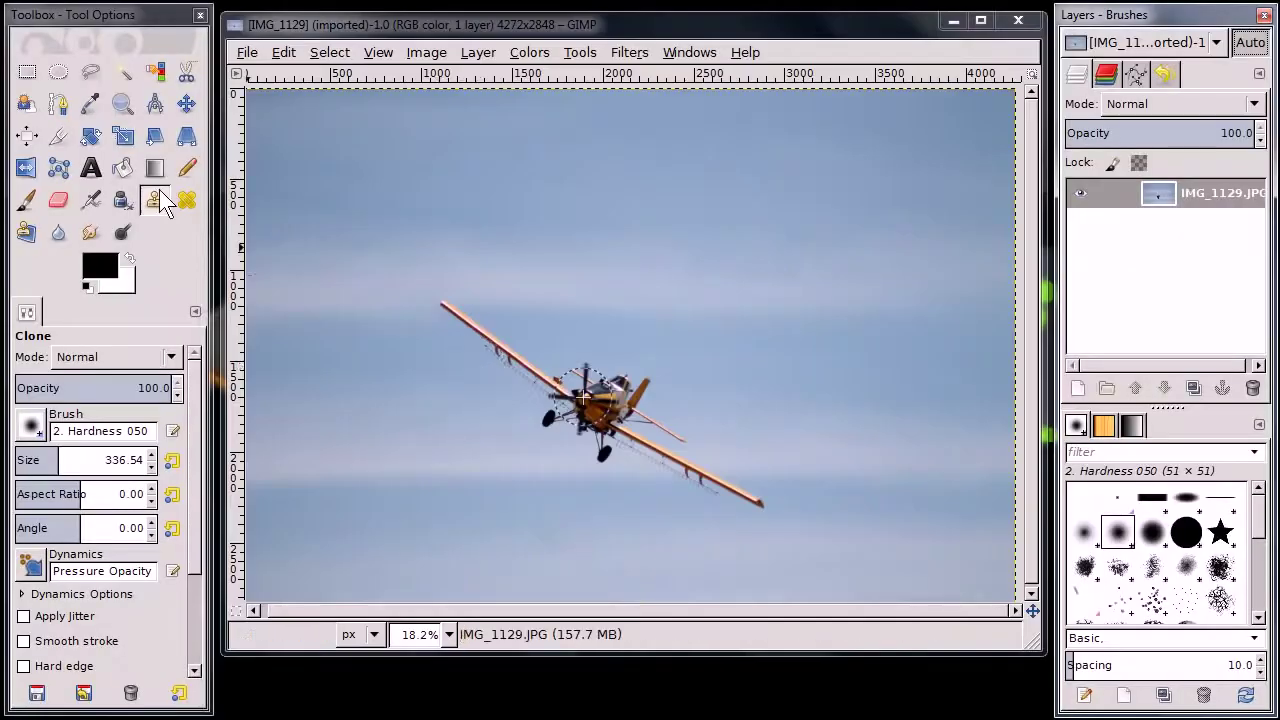
- Smudge the plane's left wing toward the fuselage, then undo the smudge
click(89, 232)
drag(440, 300, 588, 430)
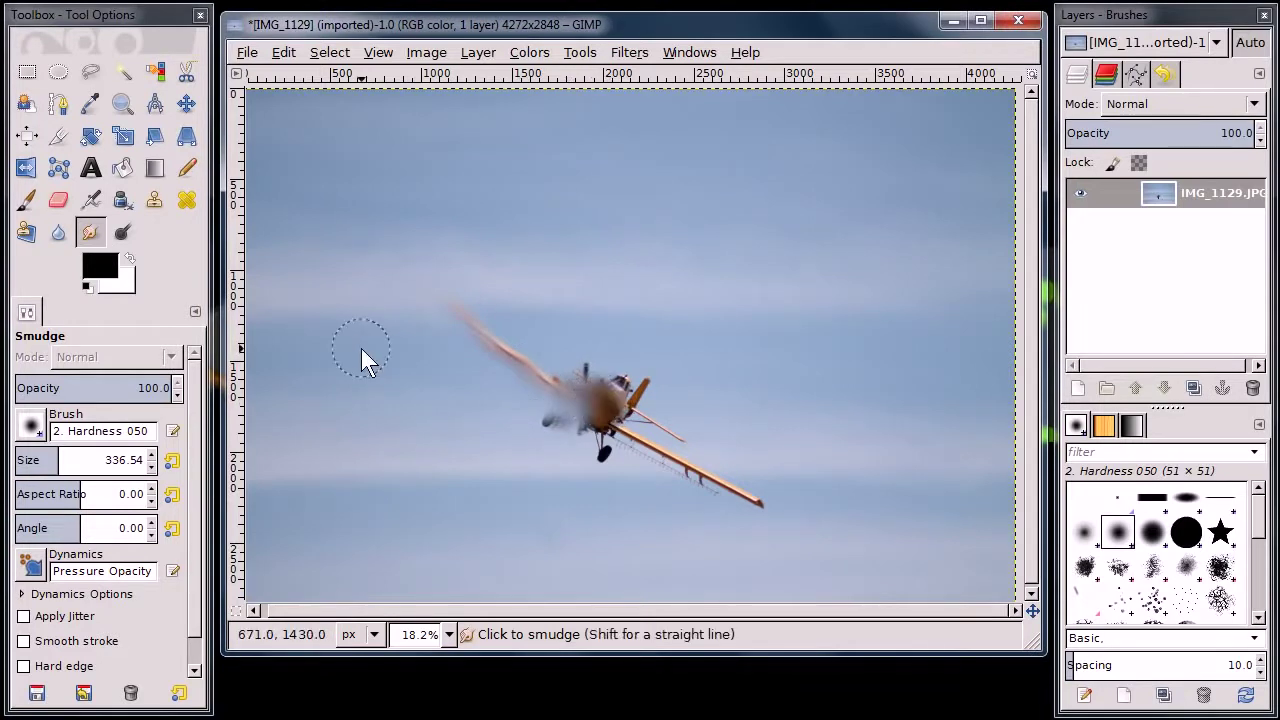
key(ctrl+z)
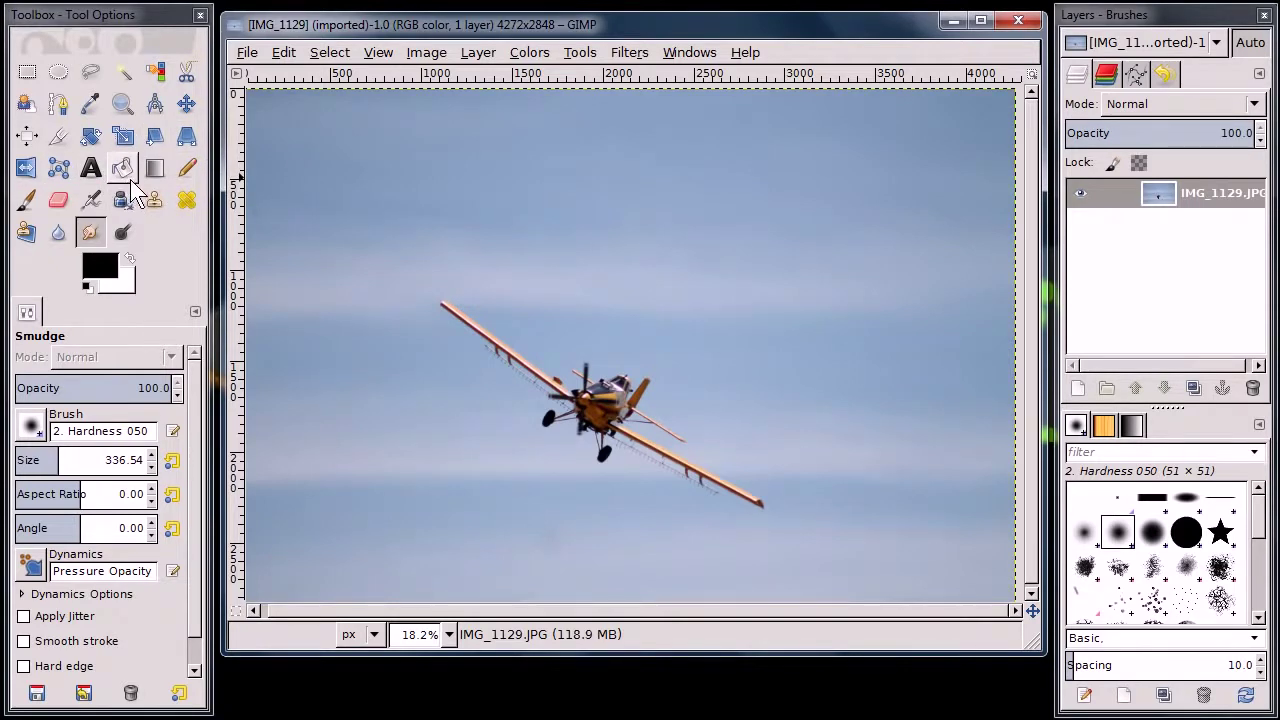
- Clone the original plane into a full second plane above and right, including wings and wheels
click(155, 205)
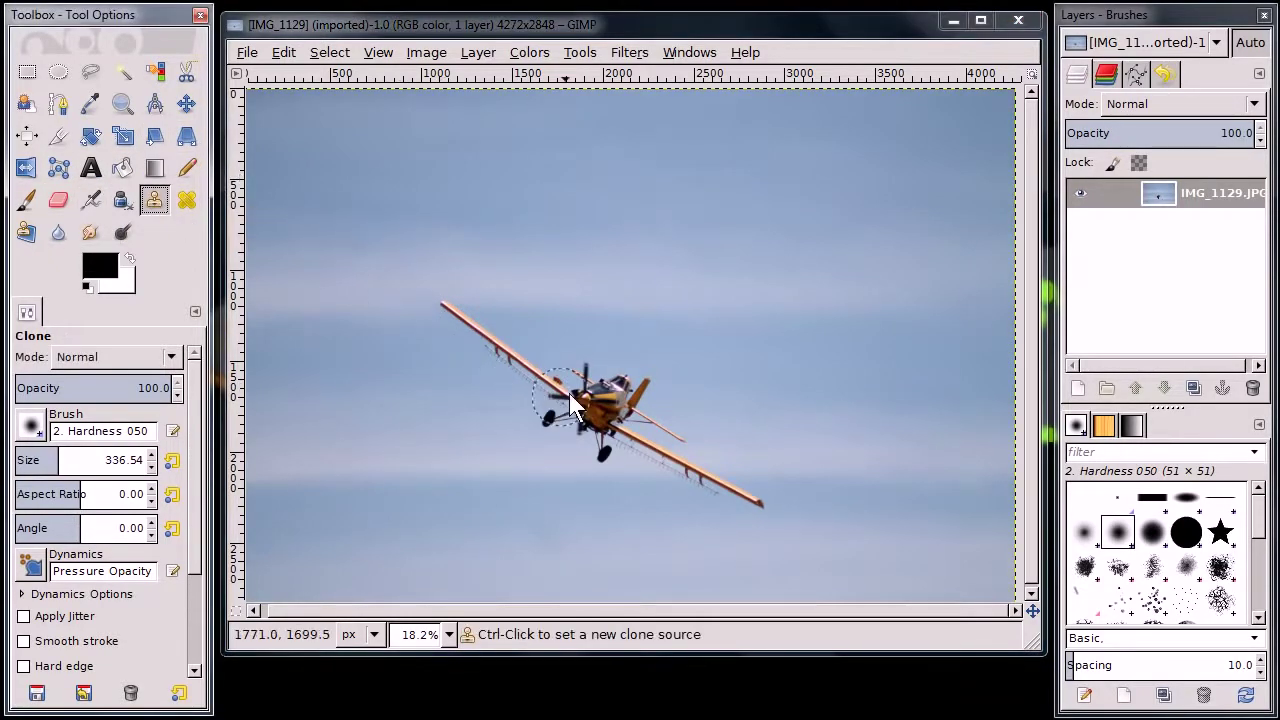
ctrl+click(596, 411)
click(670, 293)
mouse_move(629, 268)
mouse_down()
mouse_move(600, 263)
mouse_move(545, 216)
mouse_up()
drag(665, 277, 777, 380)
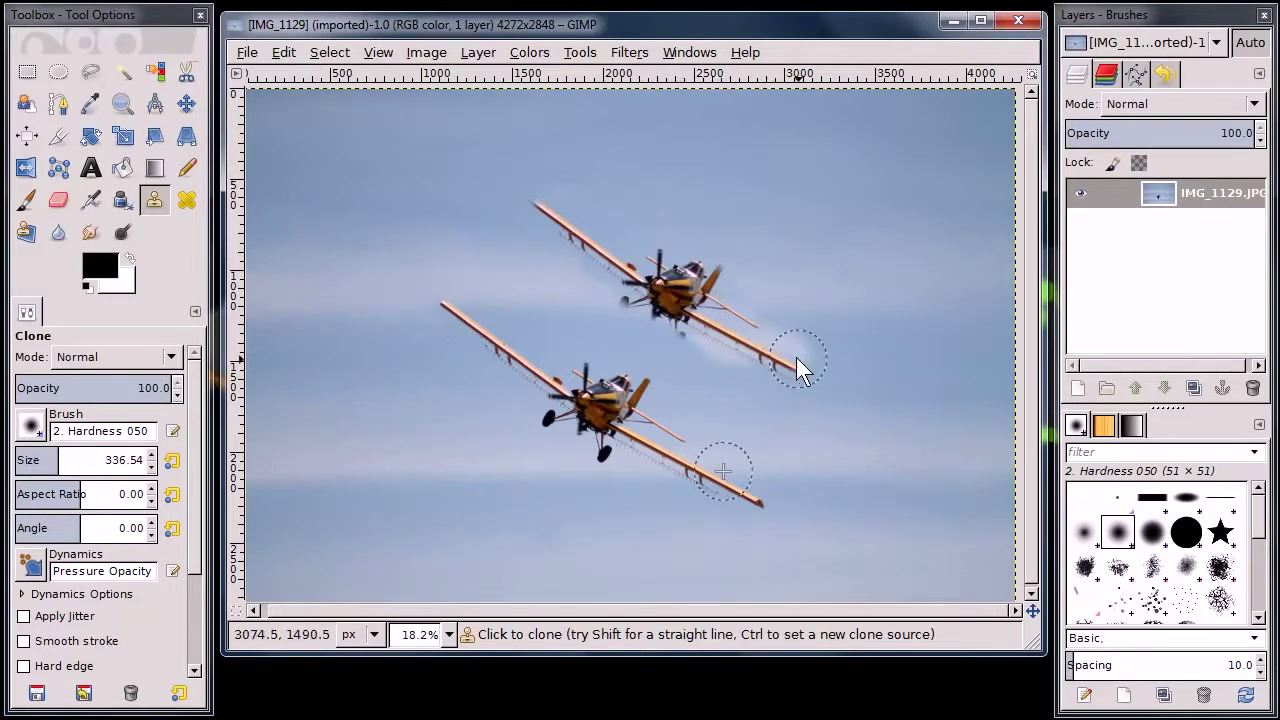
drag(500, 209, 530, 175)
drag(697, 341, 620, 303)
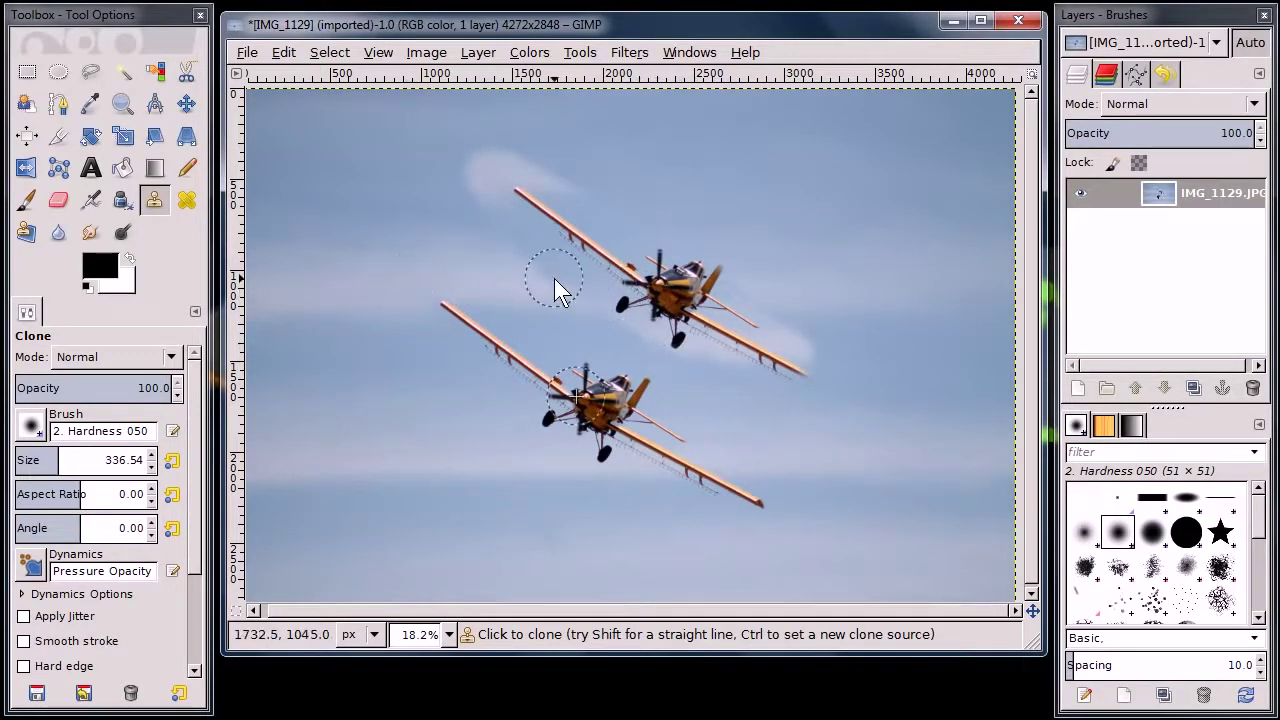
ctrl+scroll(554, 278, up, 2)
ctrl+scroll(554, 278, up, 2)
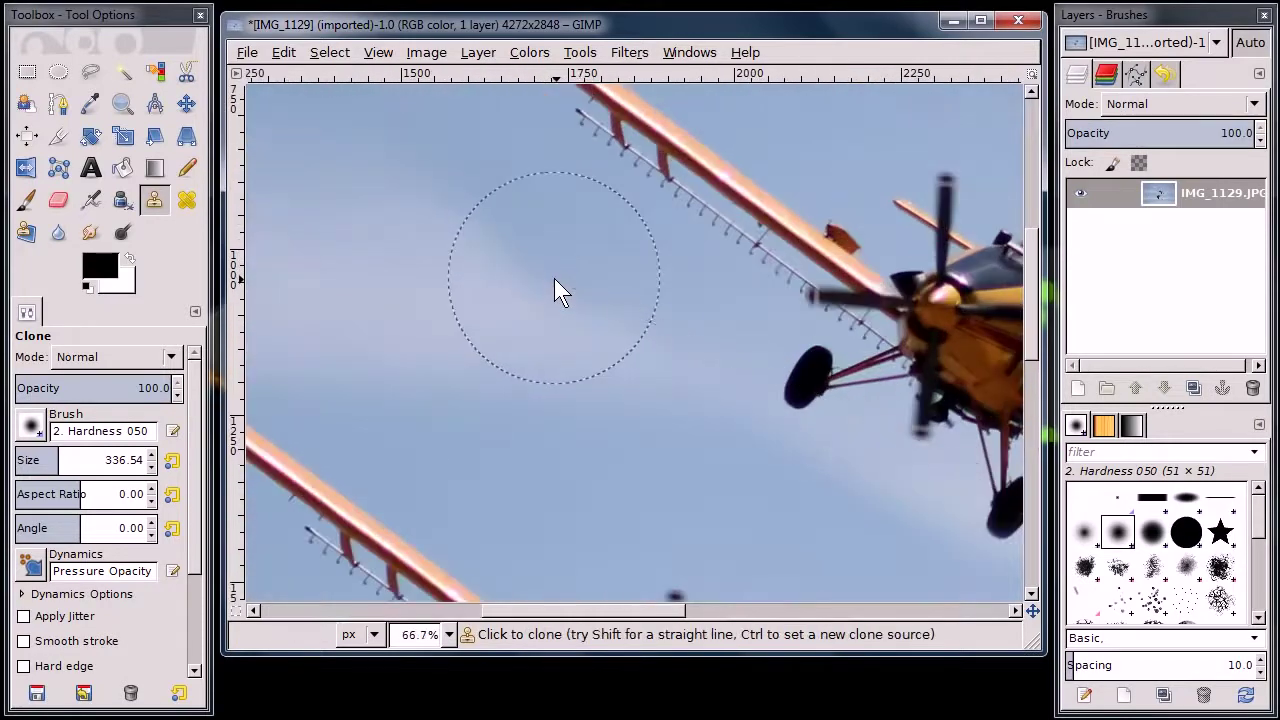
scroll(554, 278, down, 3)
scroll(720, 417, down, 3)
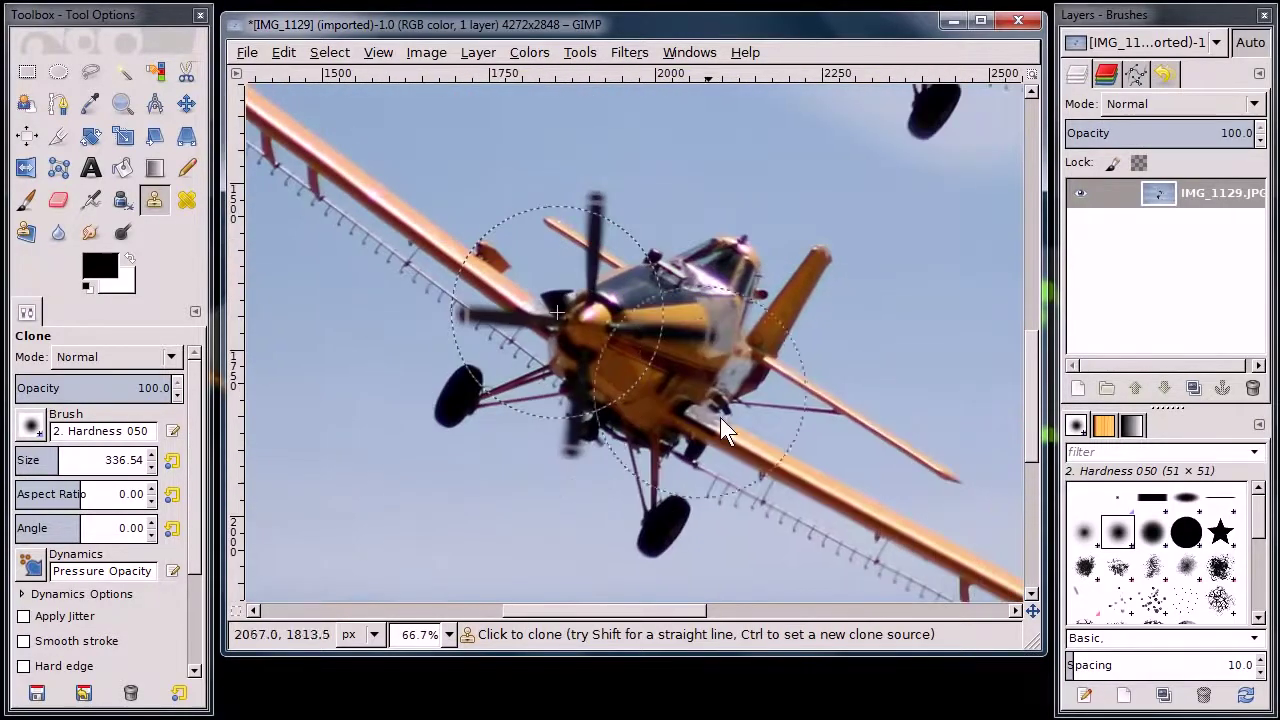
- Invert the colours of the whole two-plane image with Colors > Invert
click(478, 52)
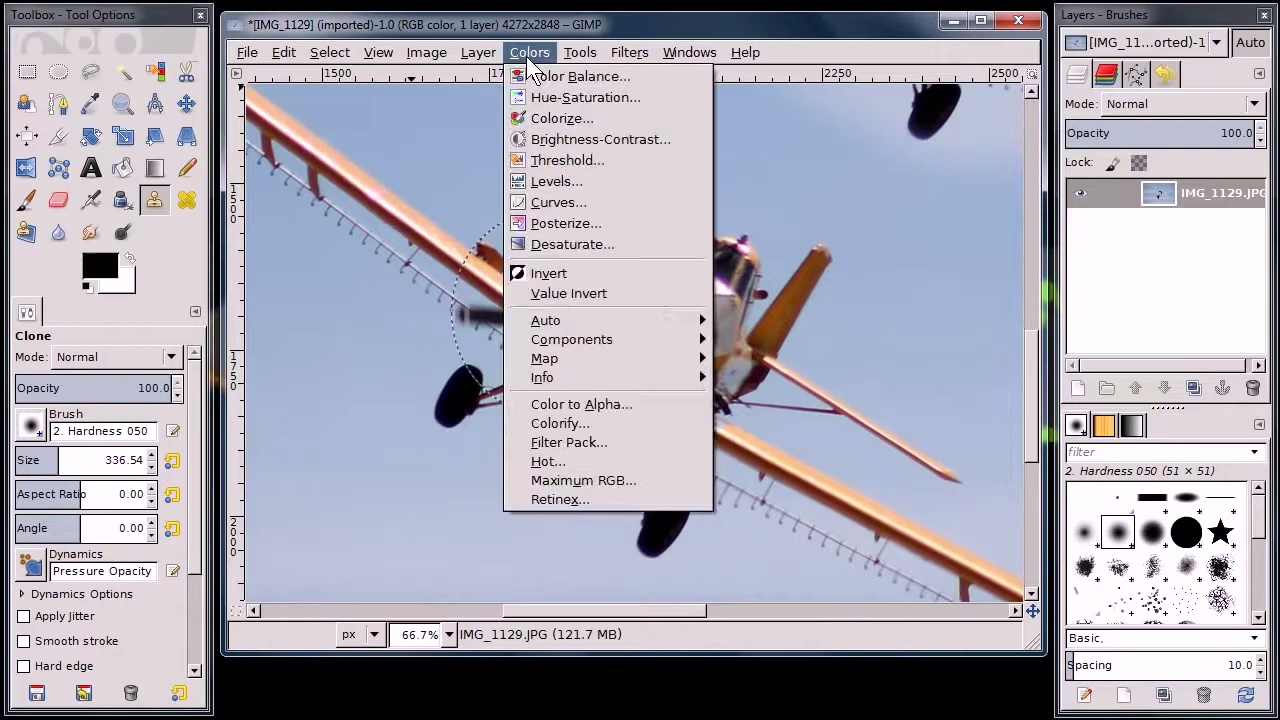
click(545, 274)
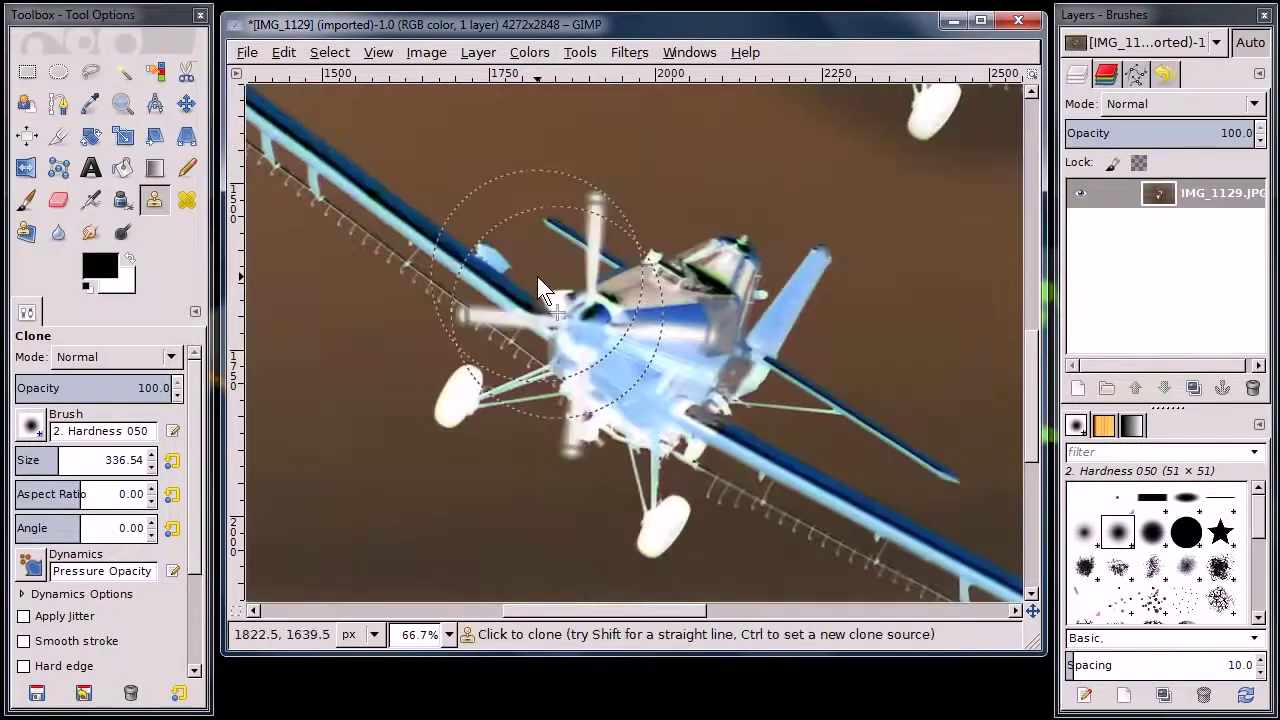
scroll(573, 327, up, 3)
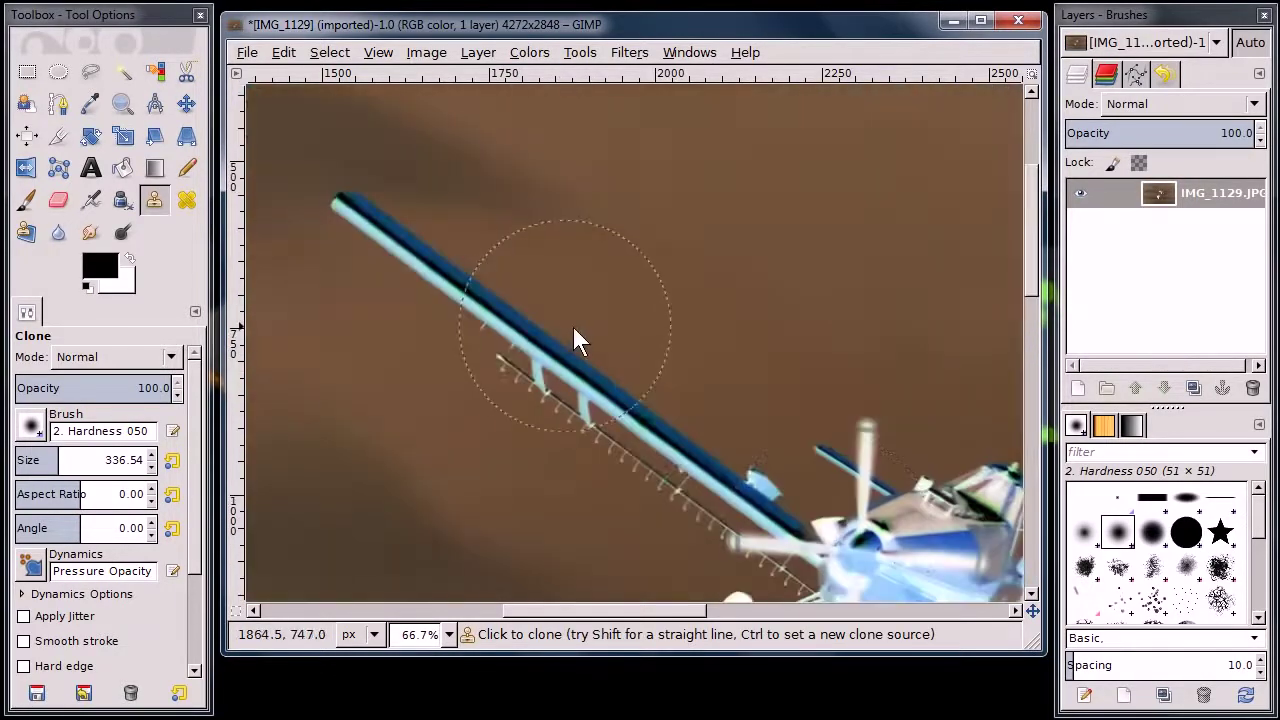
scroll(581, 332, down, 3)
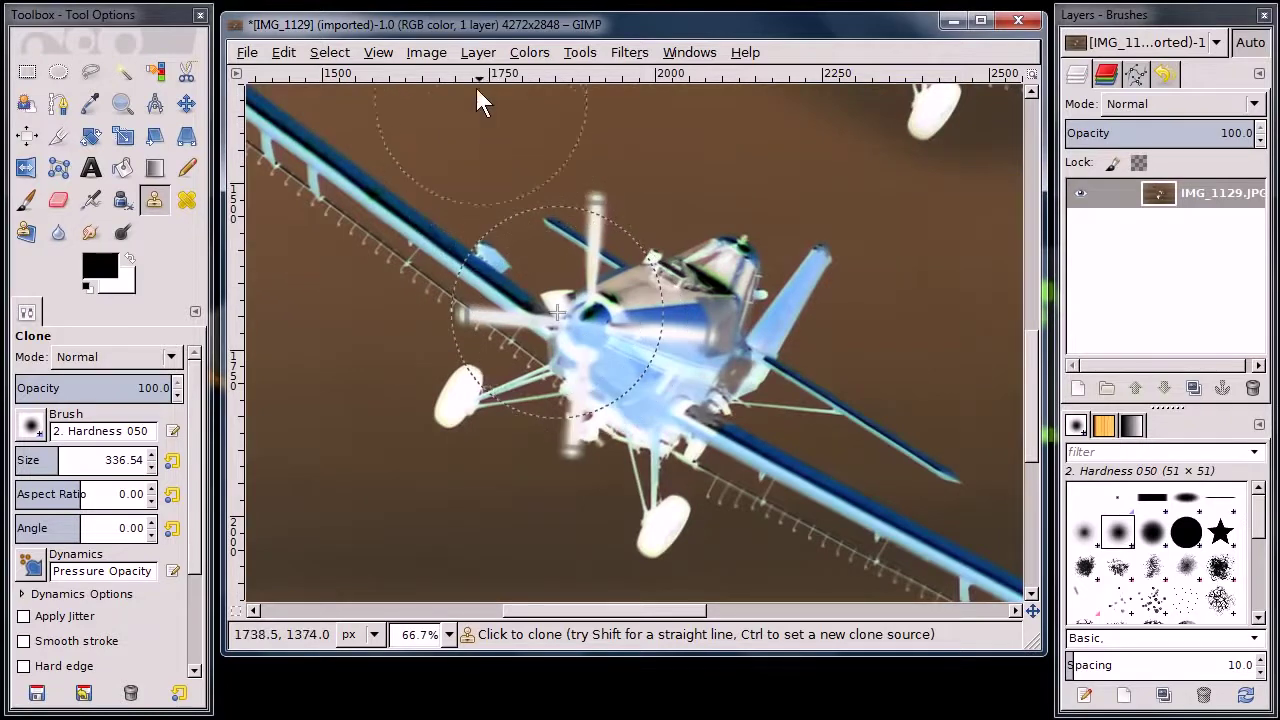
- Open and close the Layer menu without choosing anything, then minimize GIMP
click(479, 54)
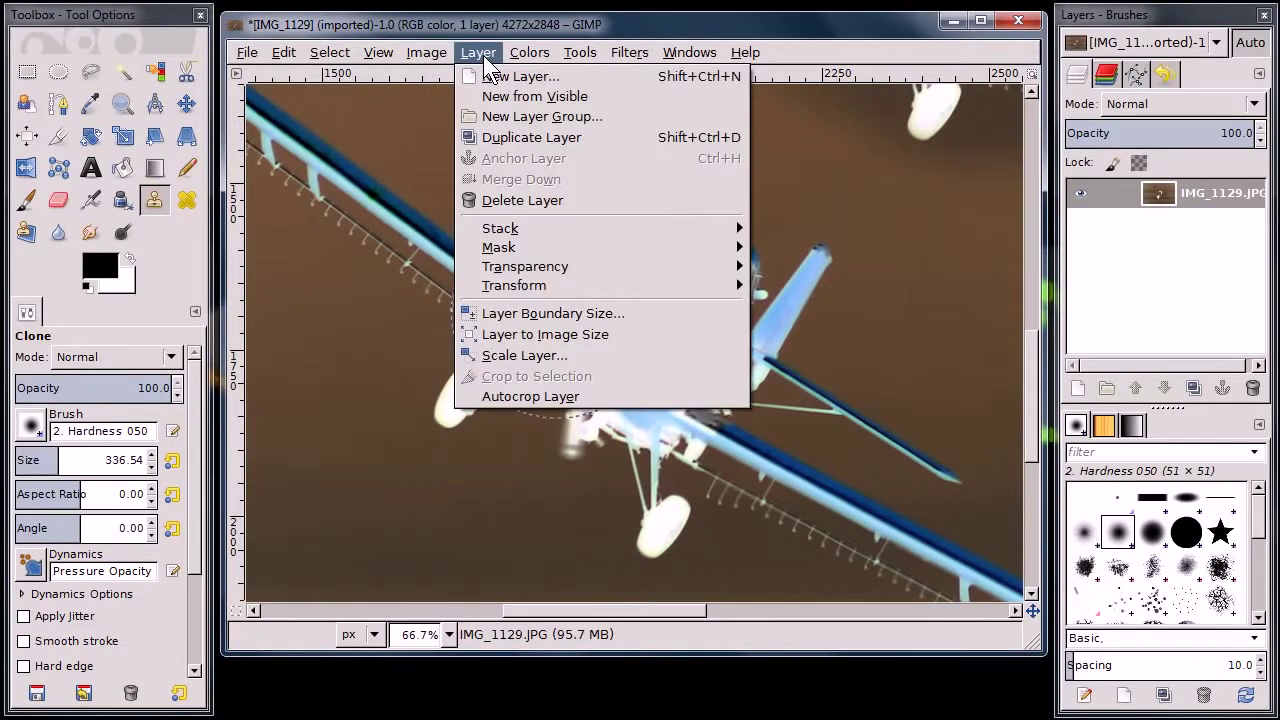
click(481, 55)
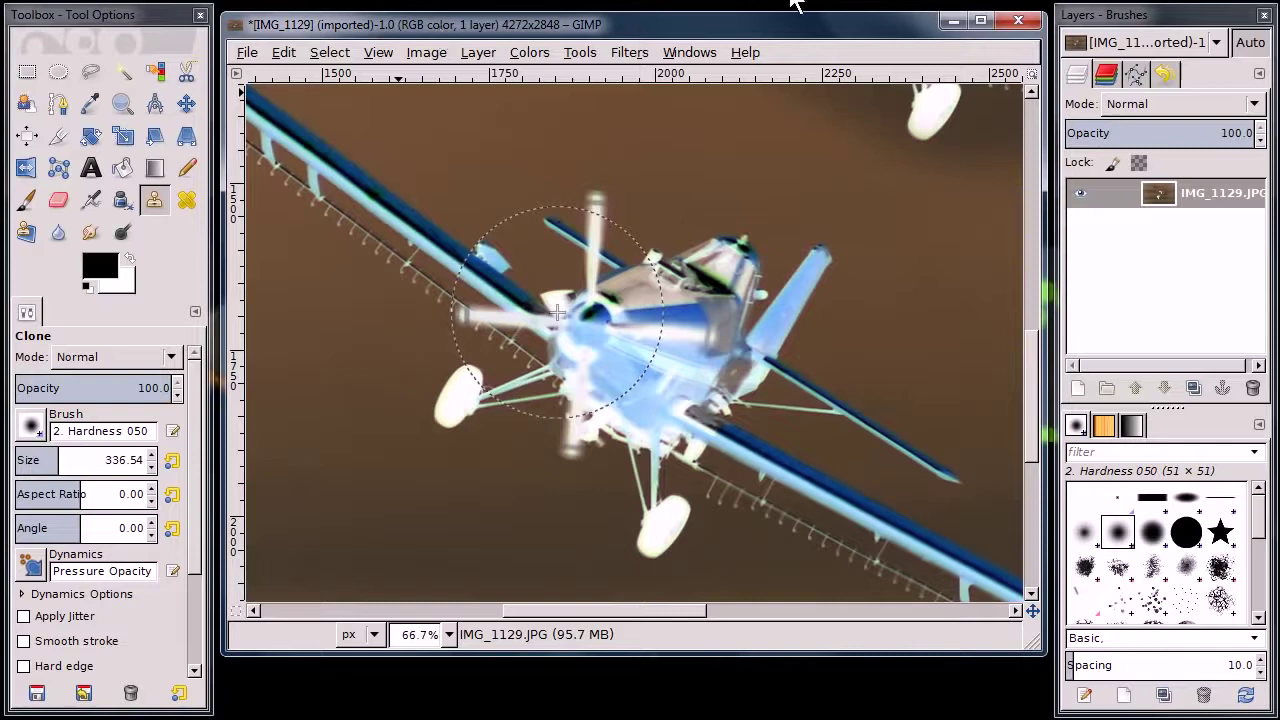
click(952, 22)
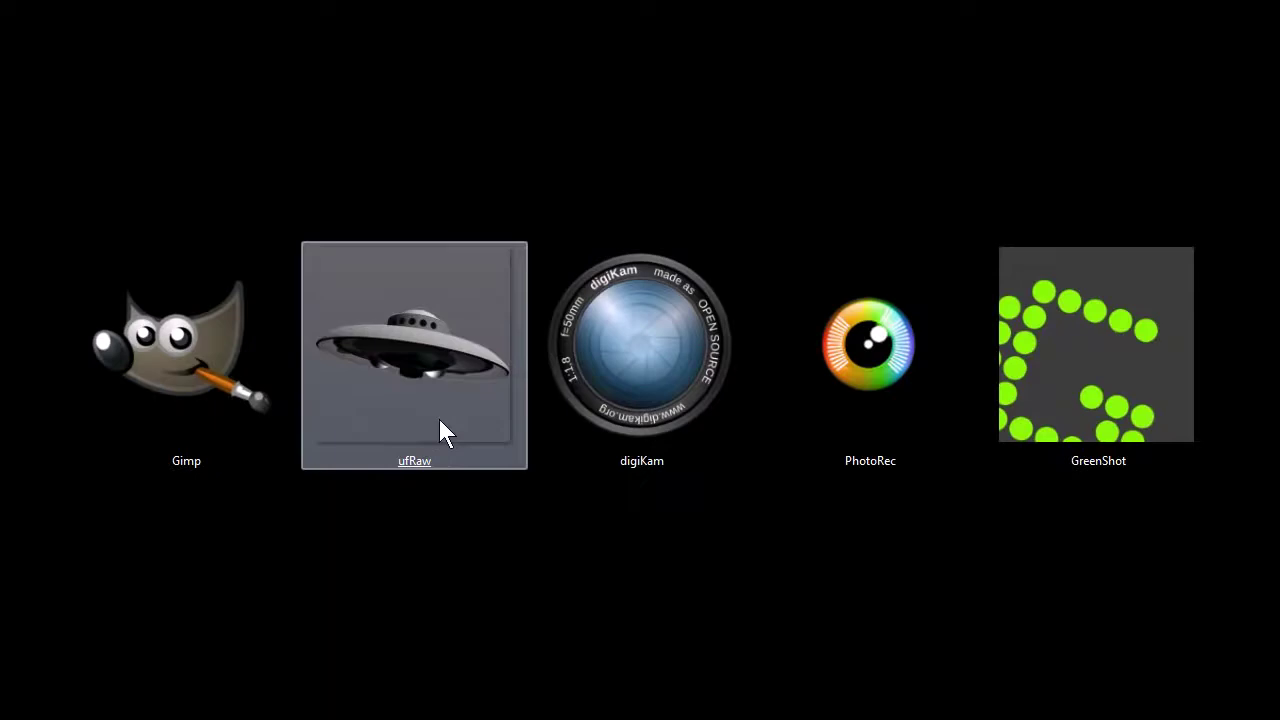
- Launch UFRaw from its desktop shortcut, opening the moose raw photo
click(439, 419)
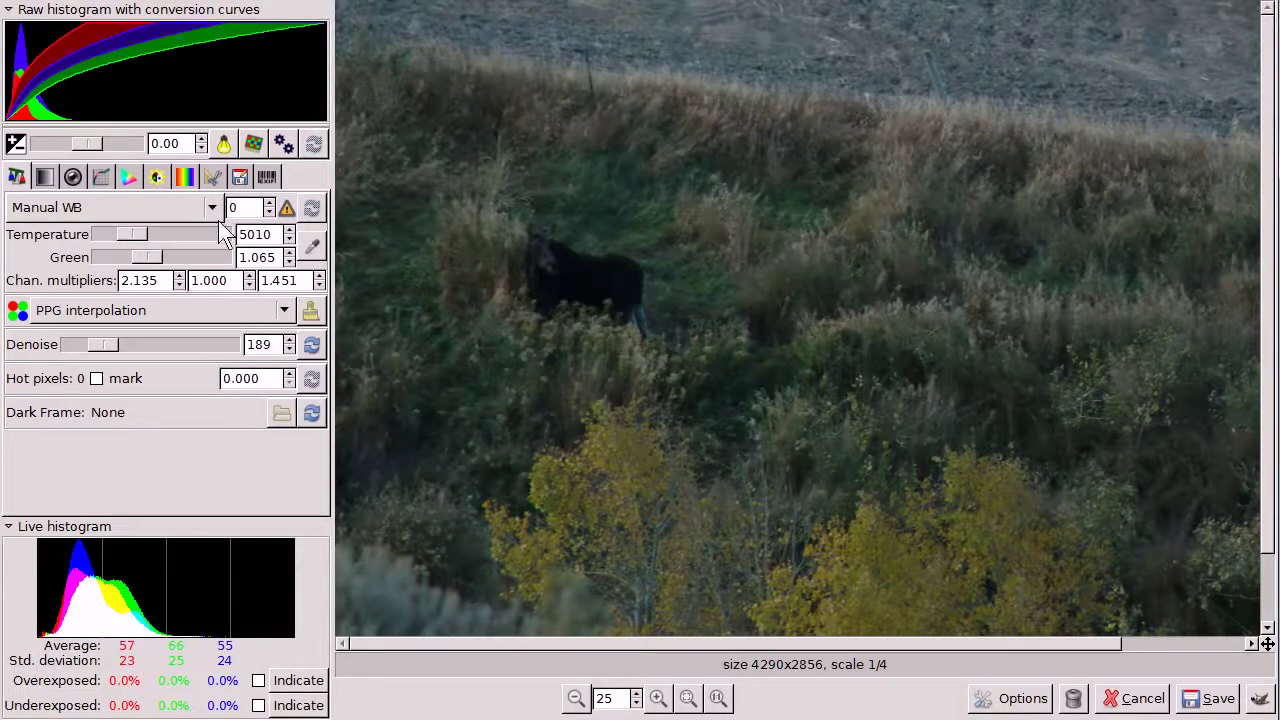
- Set white-balance temperature to about 9991, preview Luminance grayscale, then restore None
mouse_move(130, 234)
mouse_down()
mouse_move(190, 234)
mouse_move(167, 238)
mouse_up()
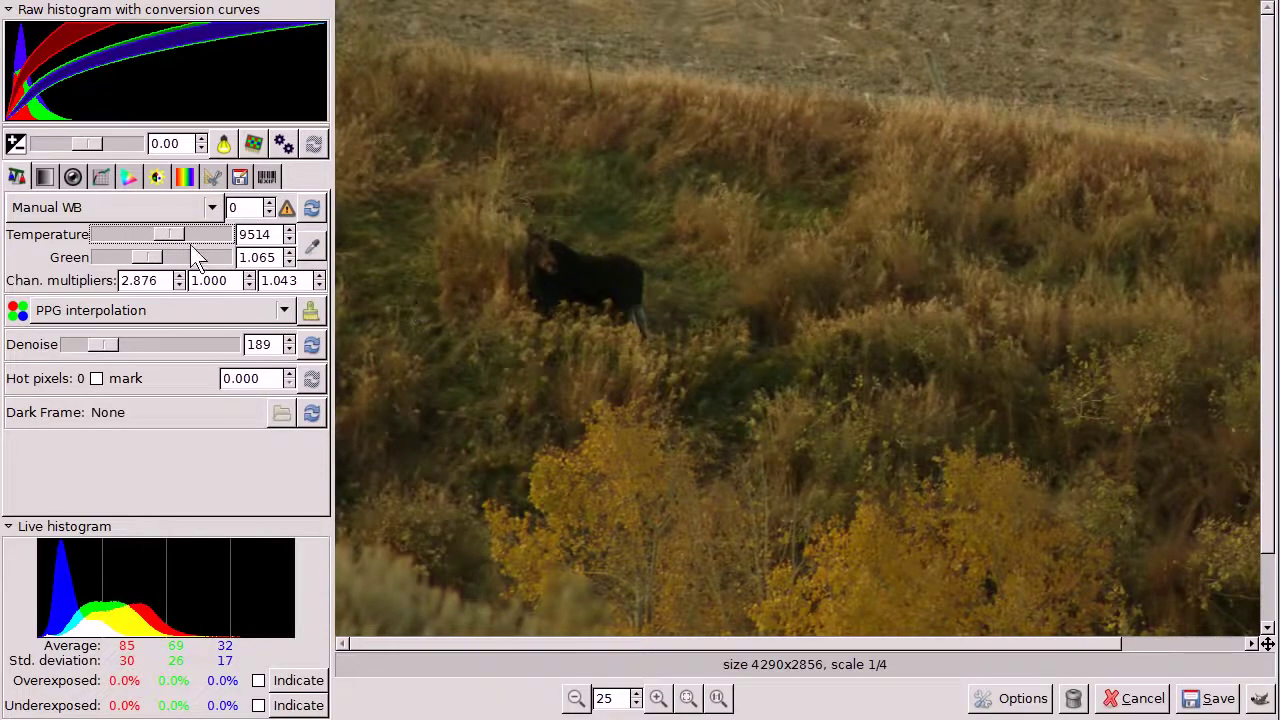
drag(168, 233, 173, 233)
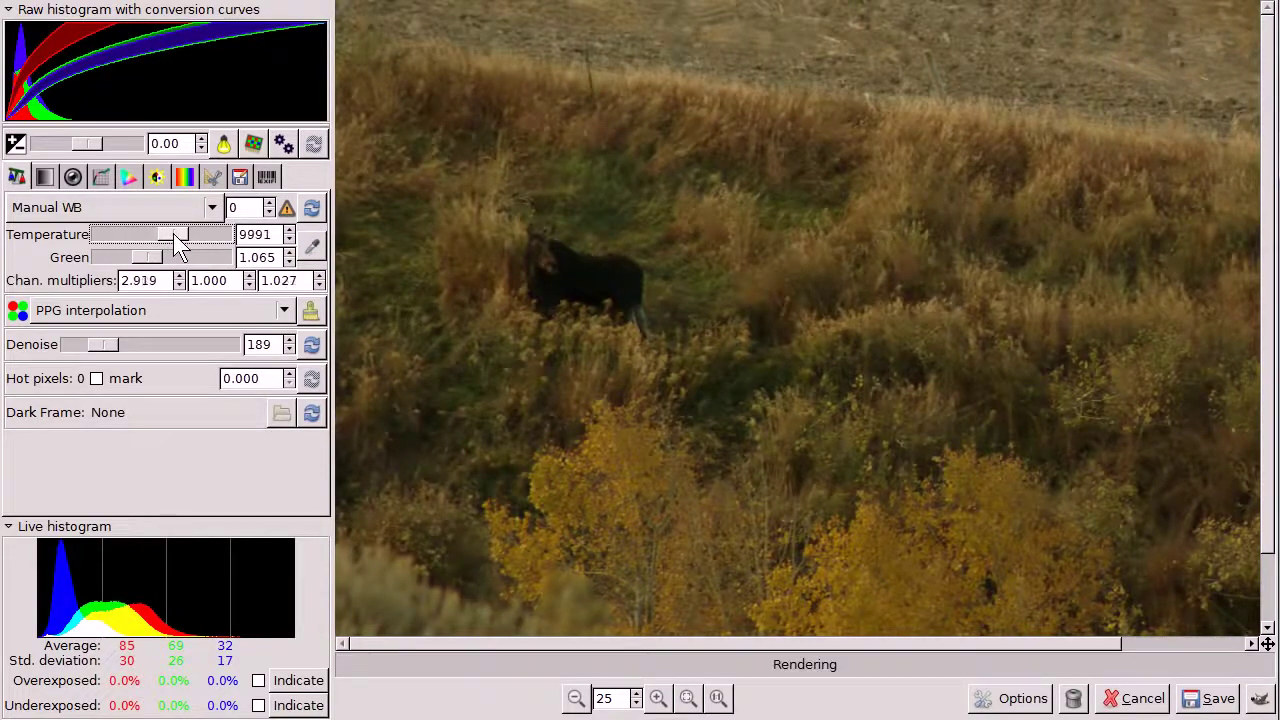
click(44, 177)
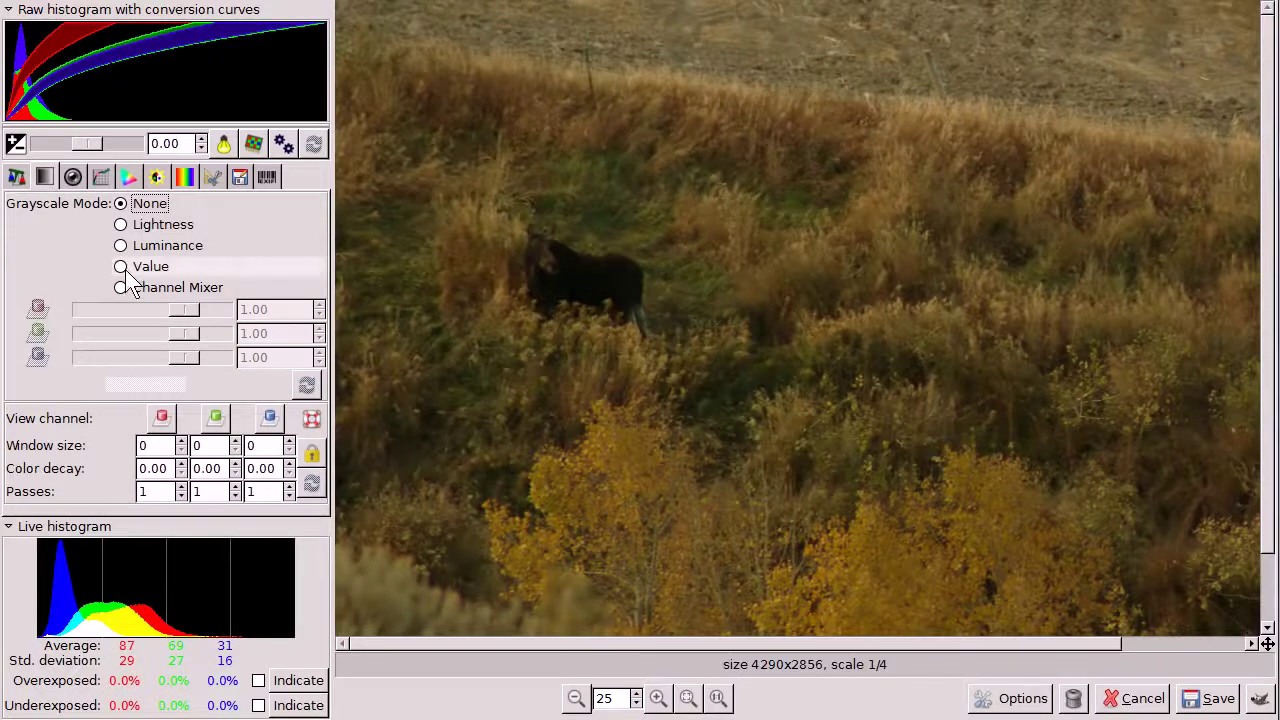
click(120, 245)
click(120, 204)
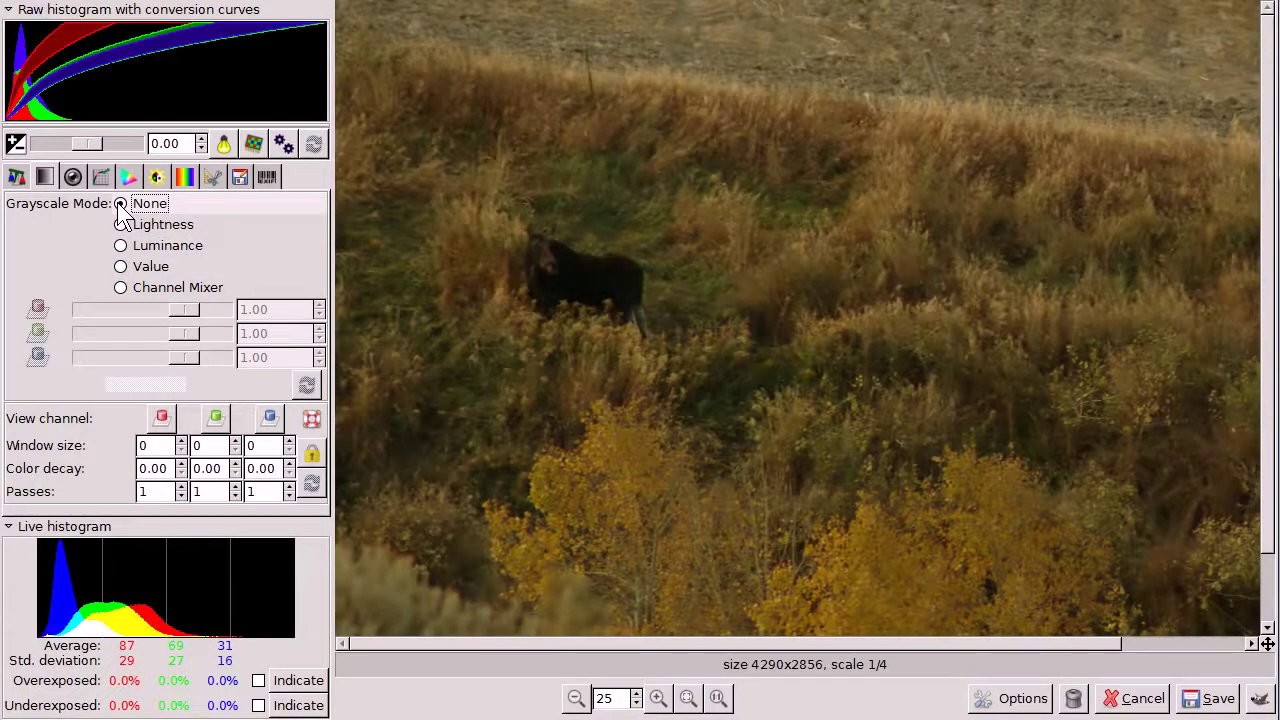
- In lens correction, choose the Canon camera model and the Canon EF 16-35mm lens
click(73, 177)
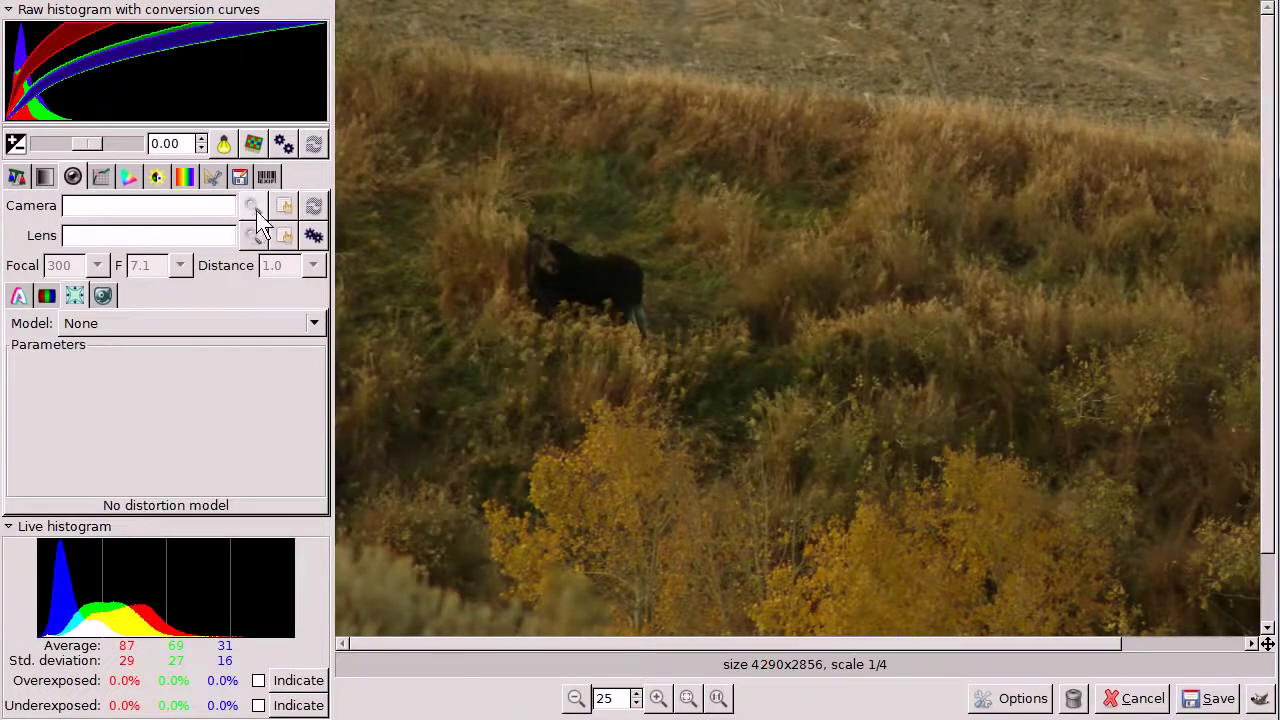
click(285, 207)
mouse_move(328, 217)
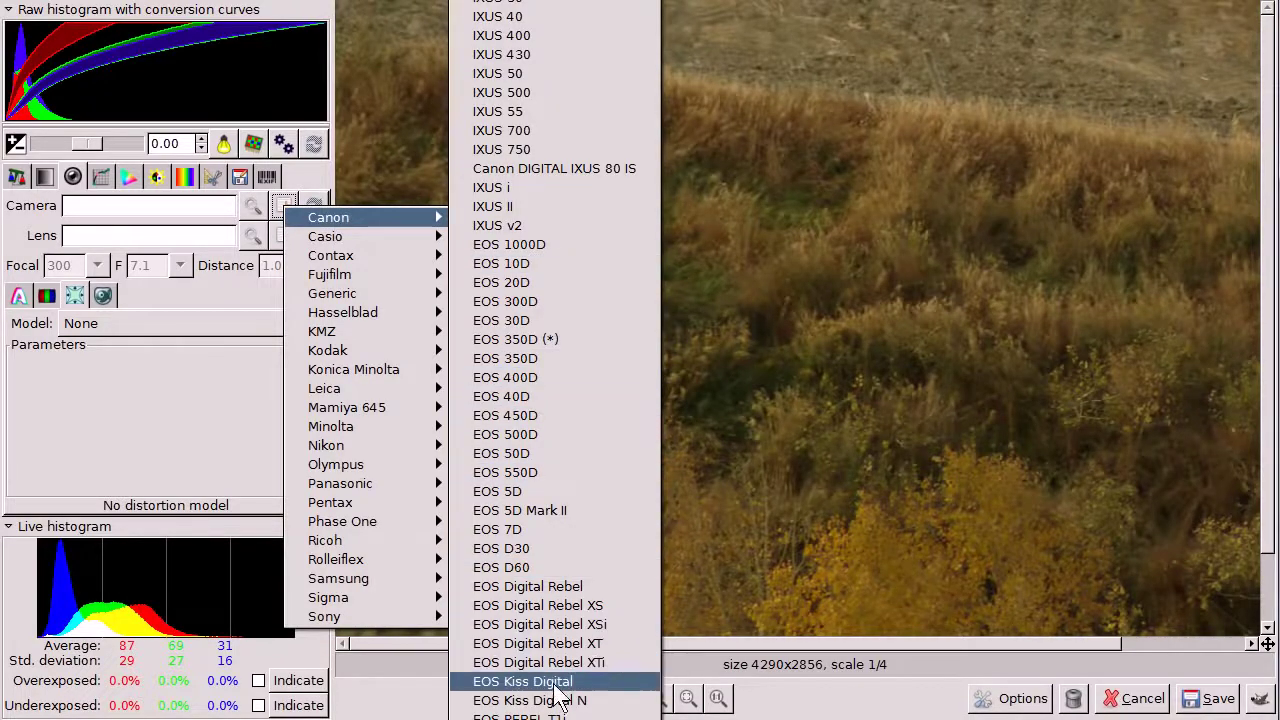
click(570, 588)
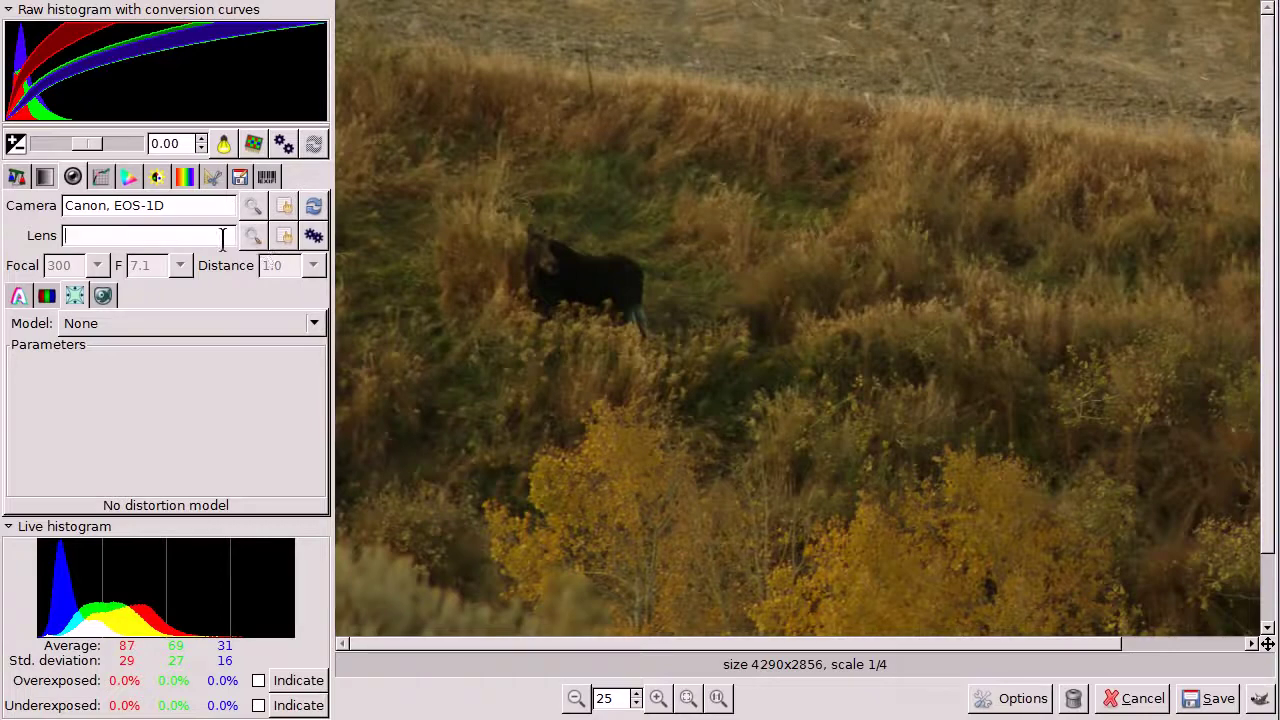
click(277, 241)
mouse_move(324, 252)
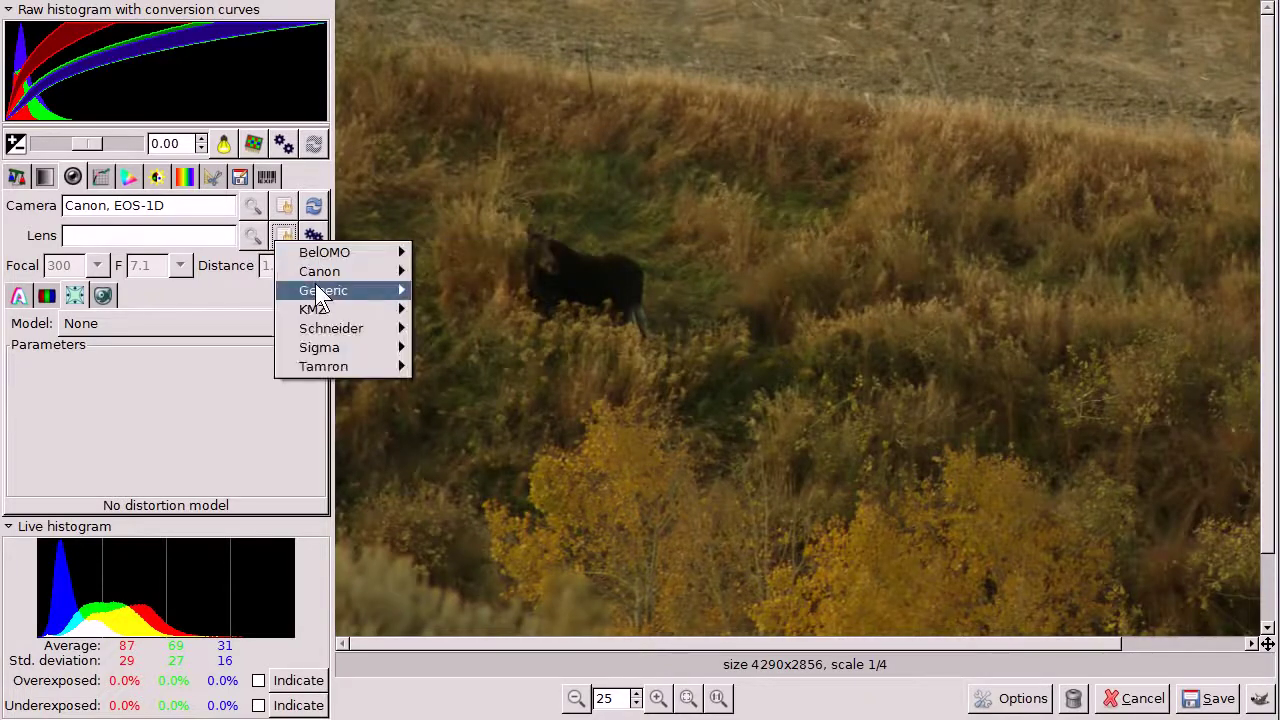
click(440, 288)
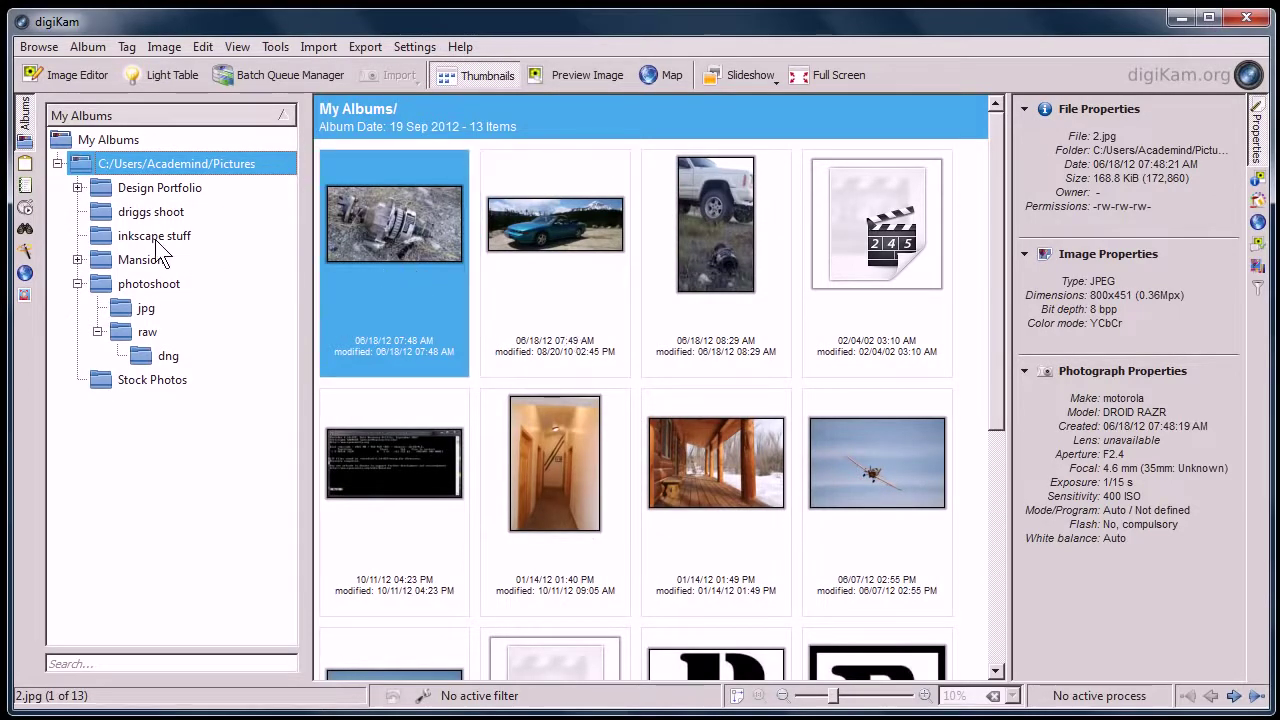
click(25, 272)
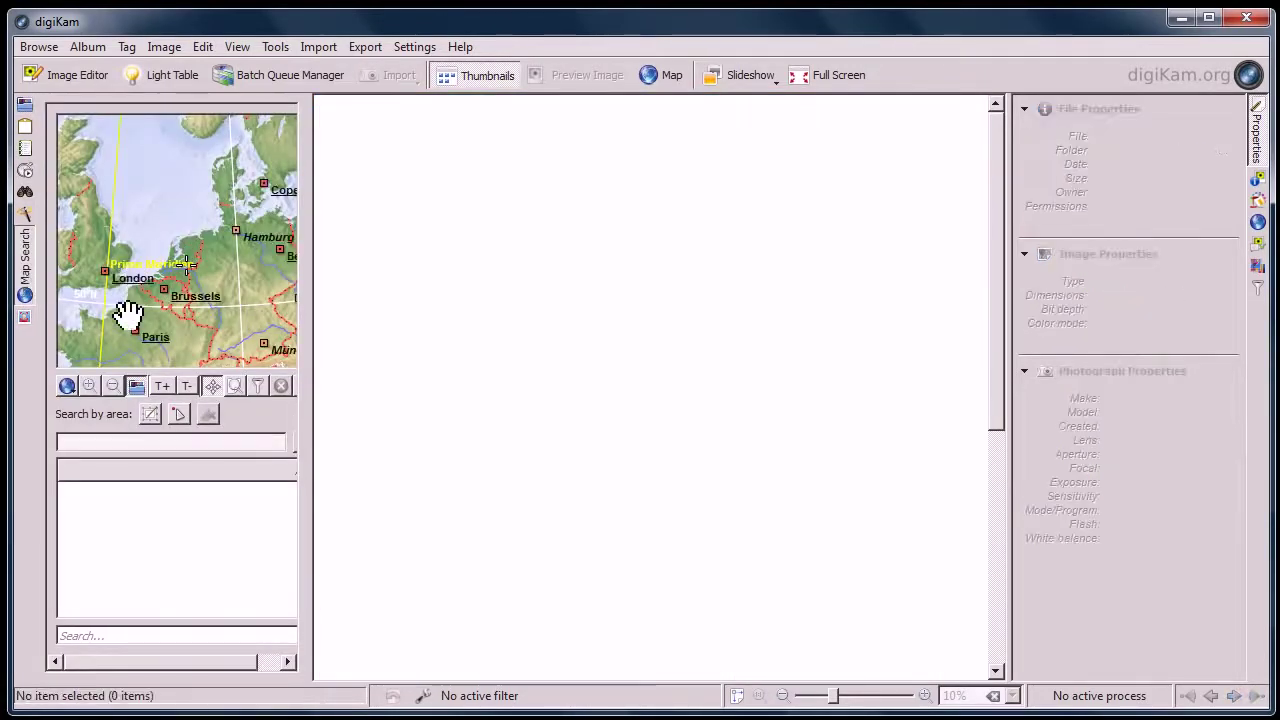
click(23, 318)
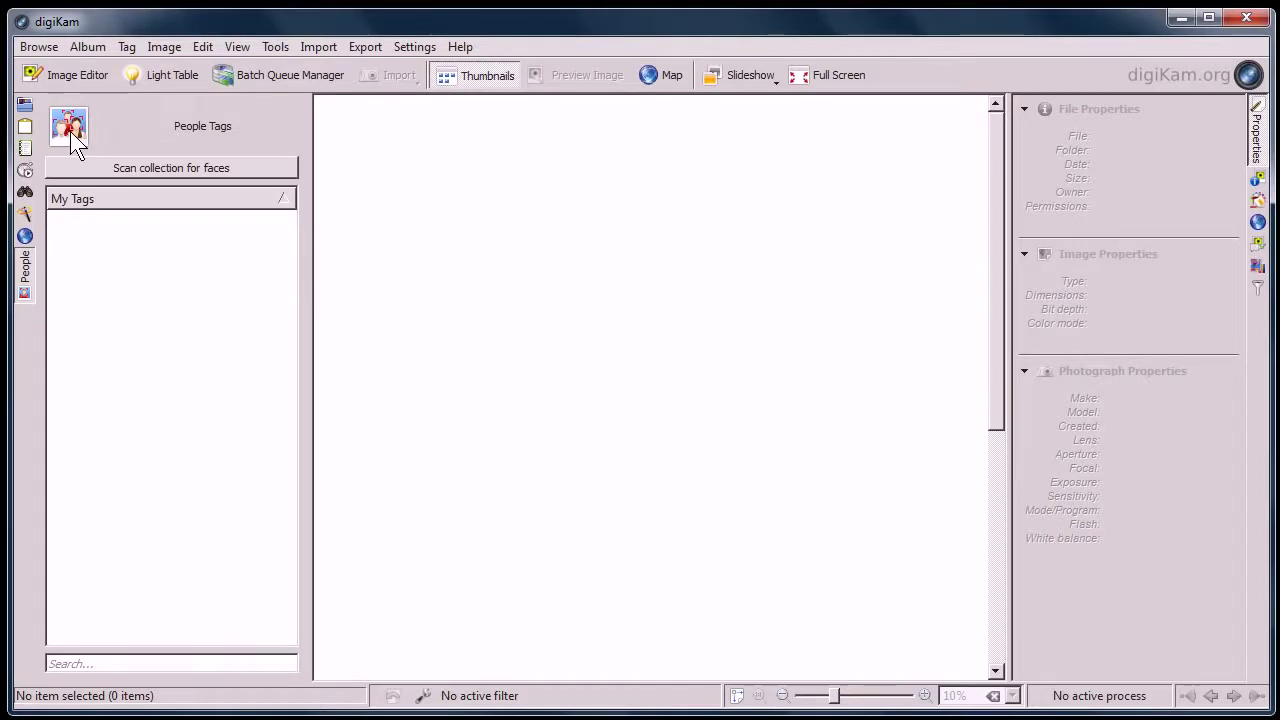
click(24, 106)
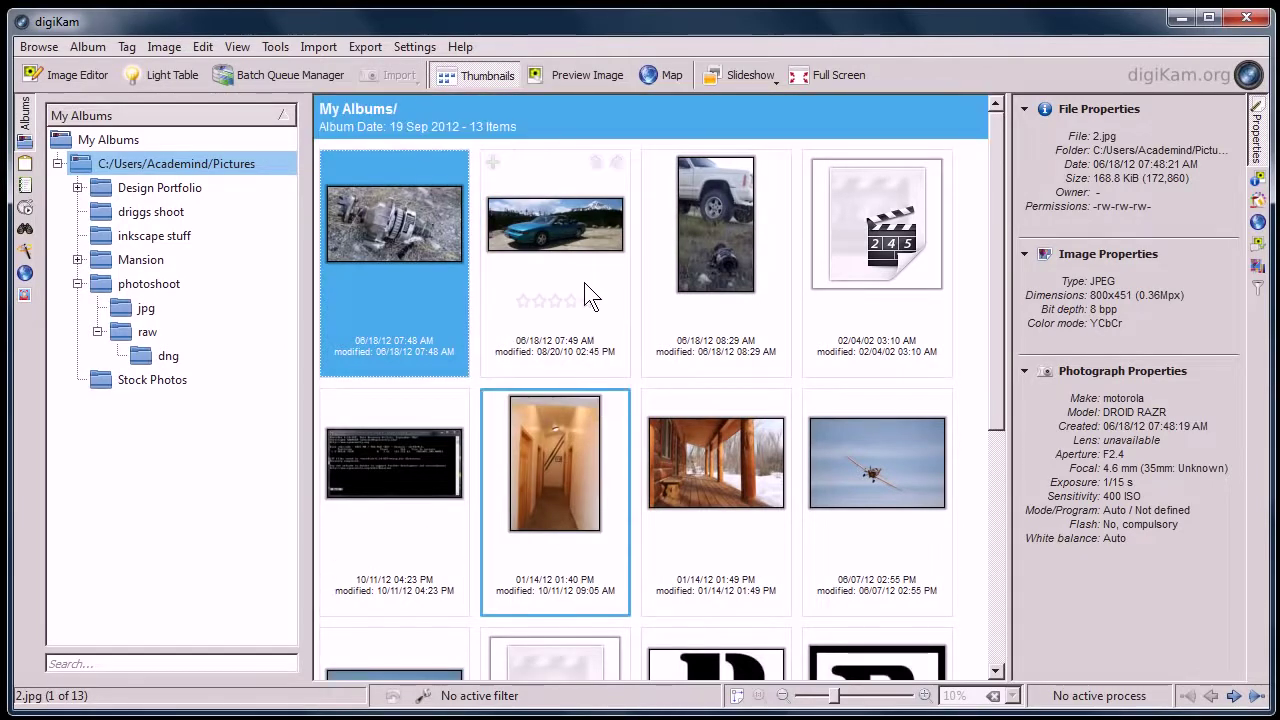
double_click(560, 255)
double_click(610, 505)
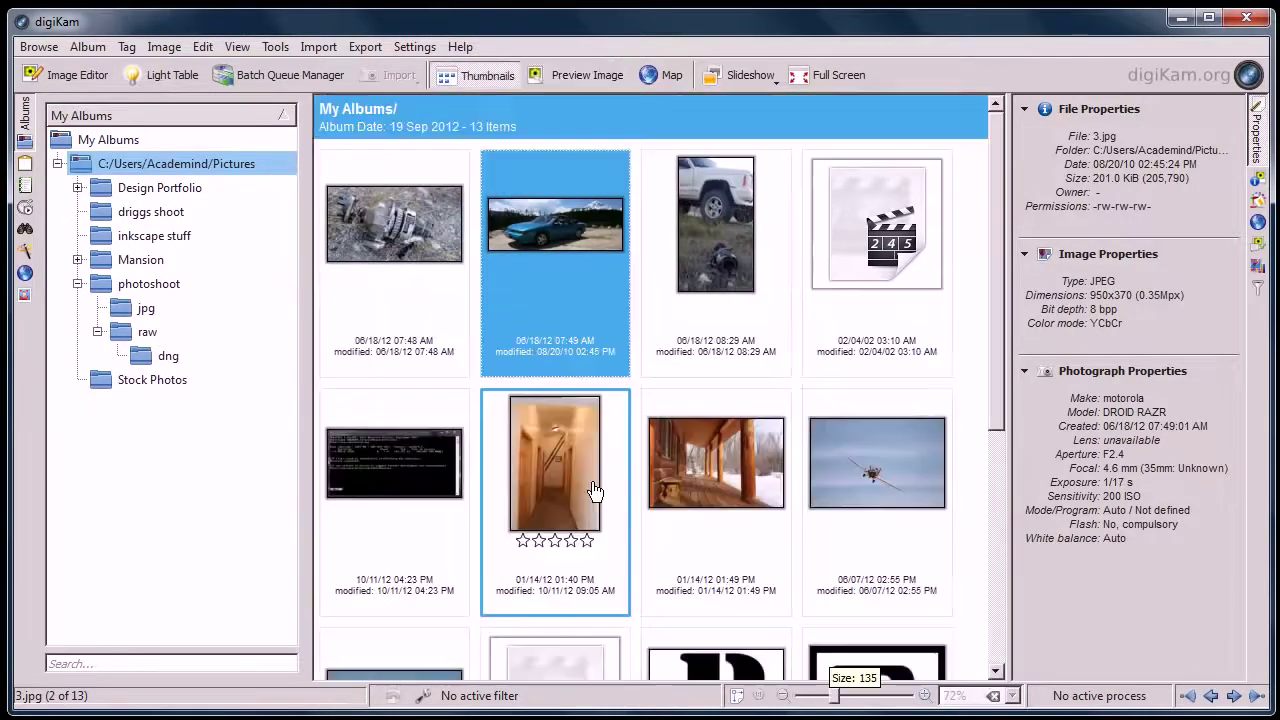
- Open the blue car photo with Edit... and browse the Effects and Transform menus
right_click(556, 255)
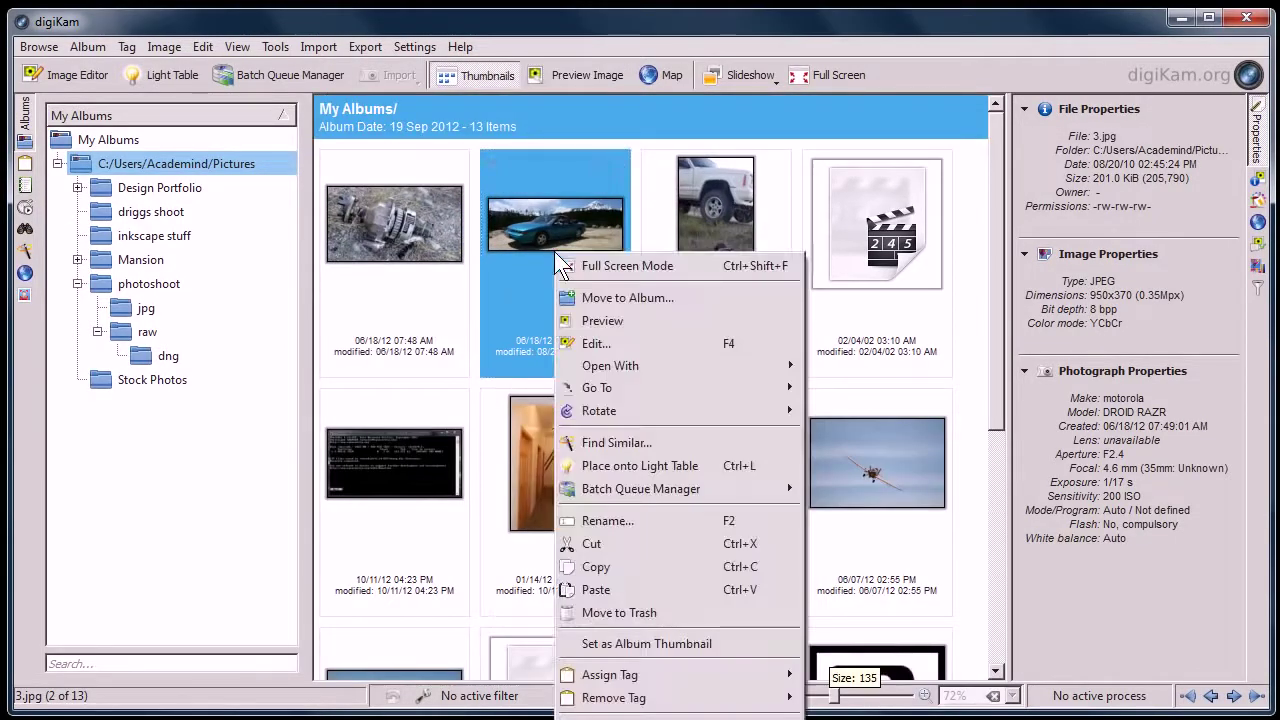
click(598, 345)
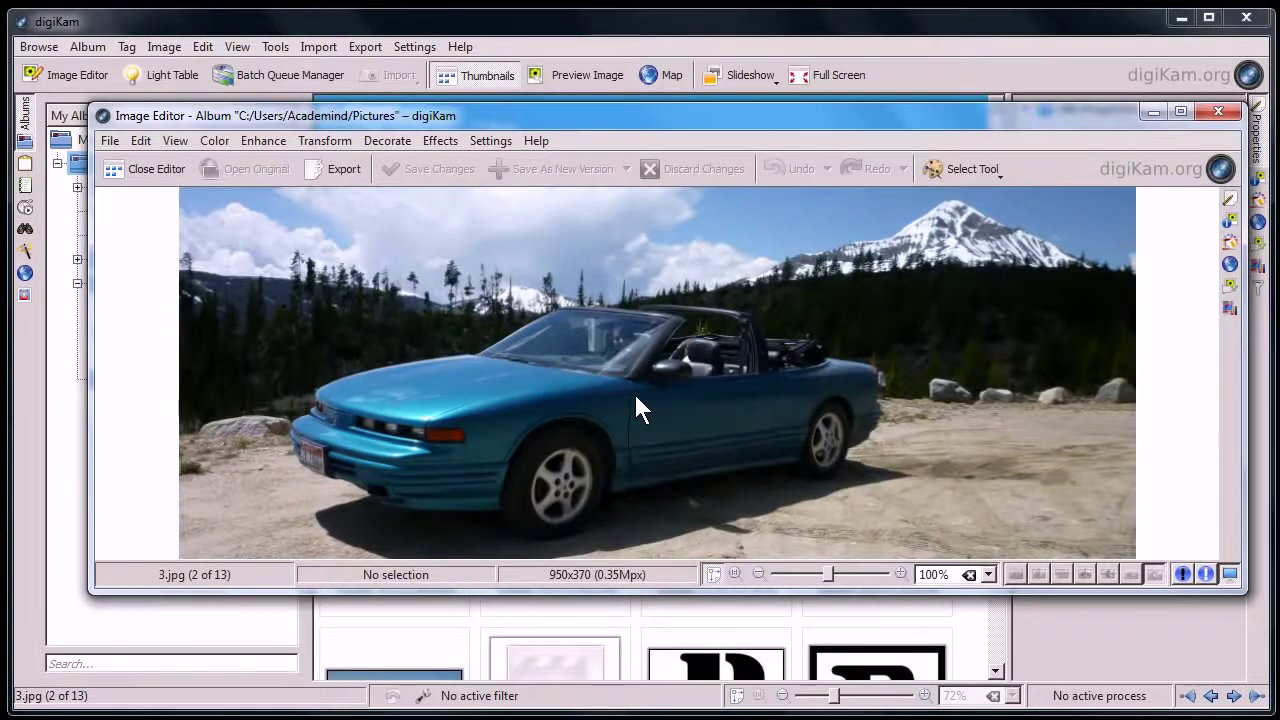
click(441, 139)
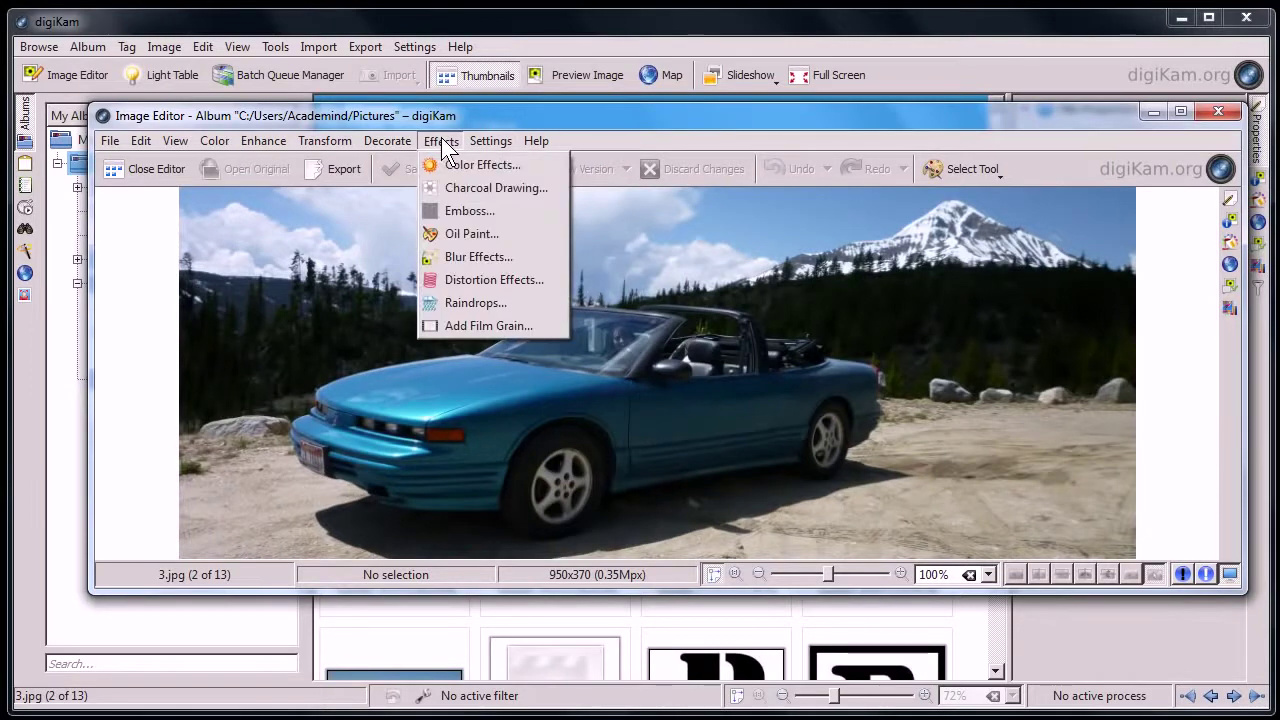
click(332, 140)
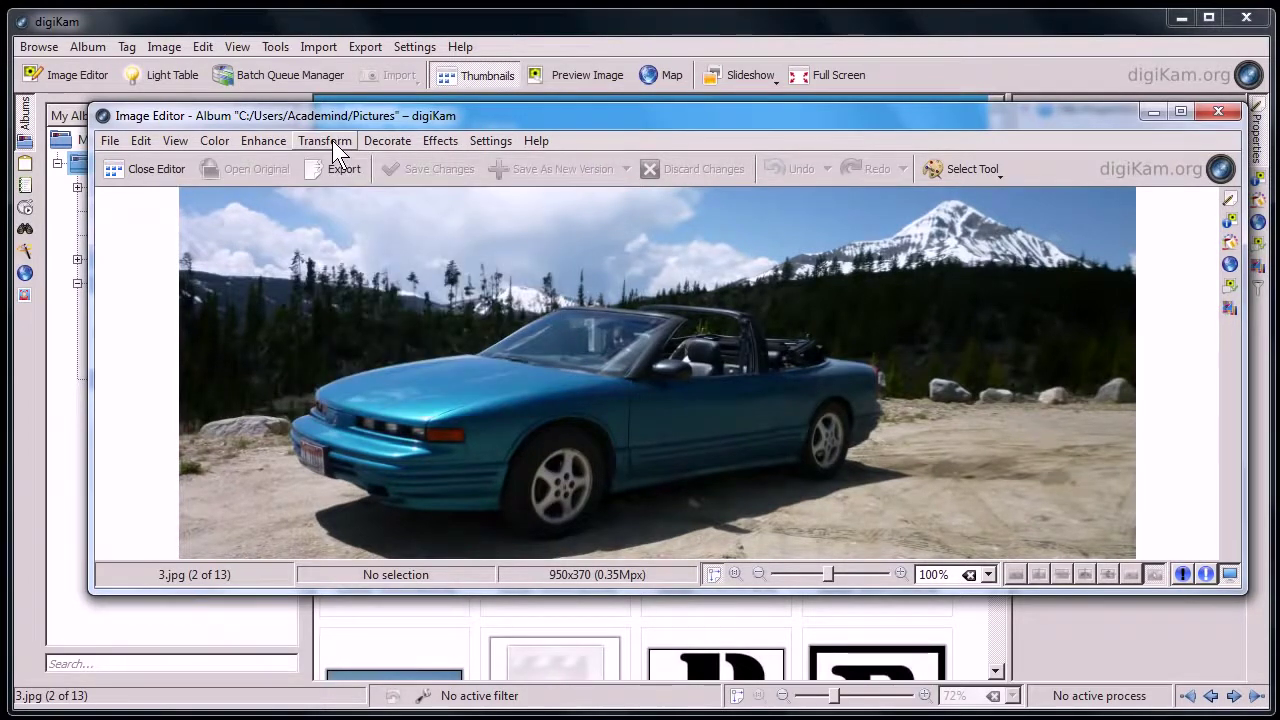
- Minimize the Image Editor, browse the raw album's photos, and move digiKam into full view
click(1153, 112)
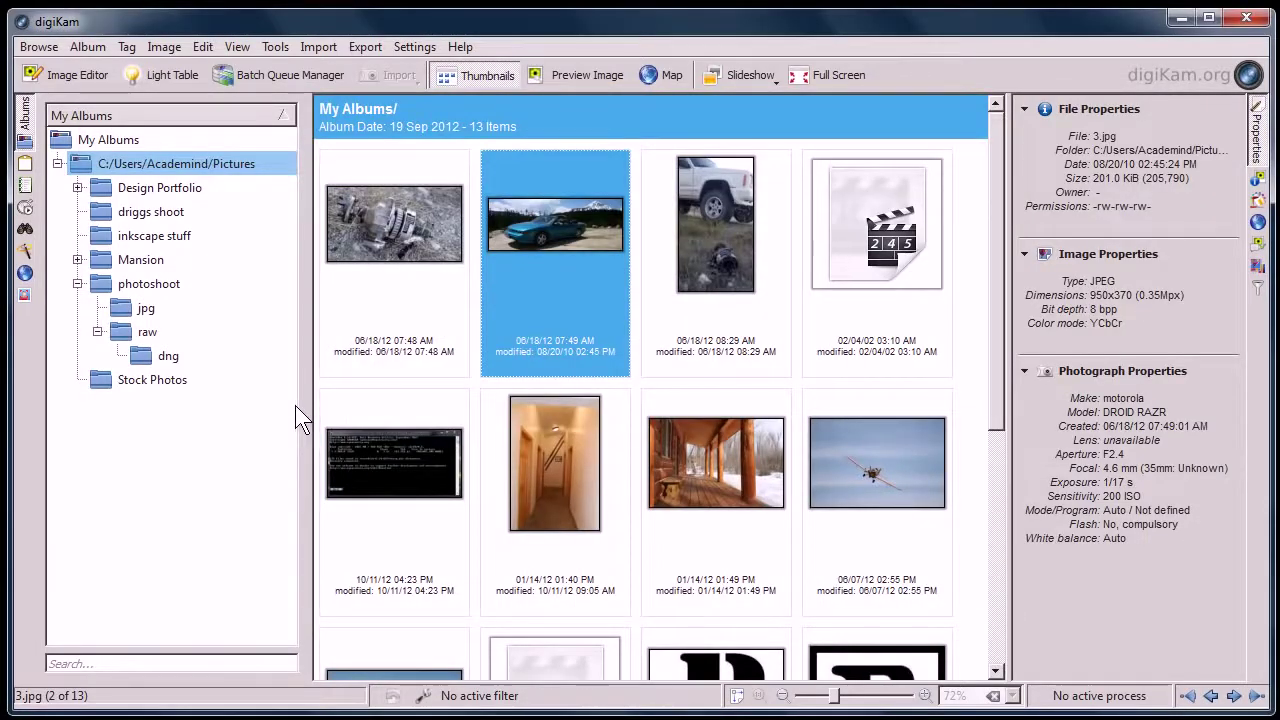
click(137, 331)
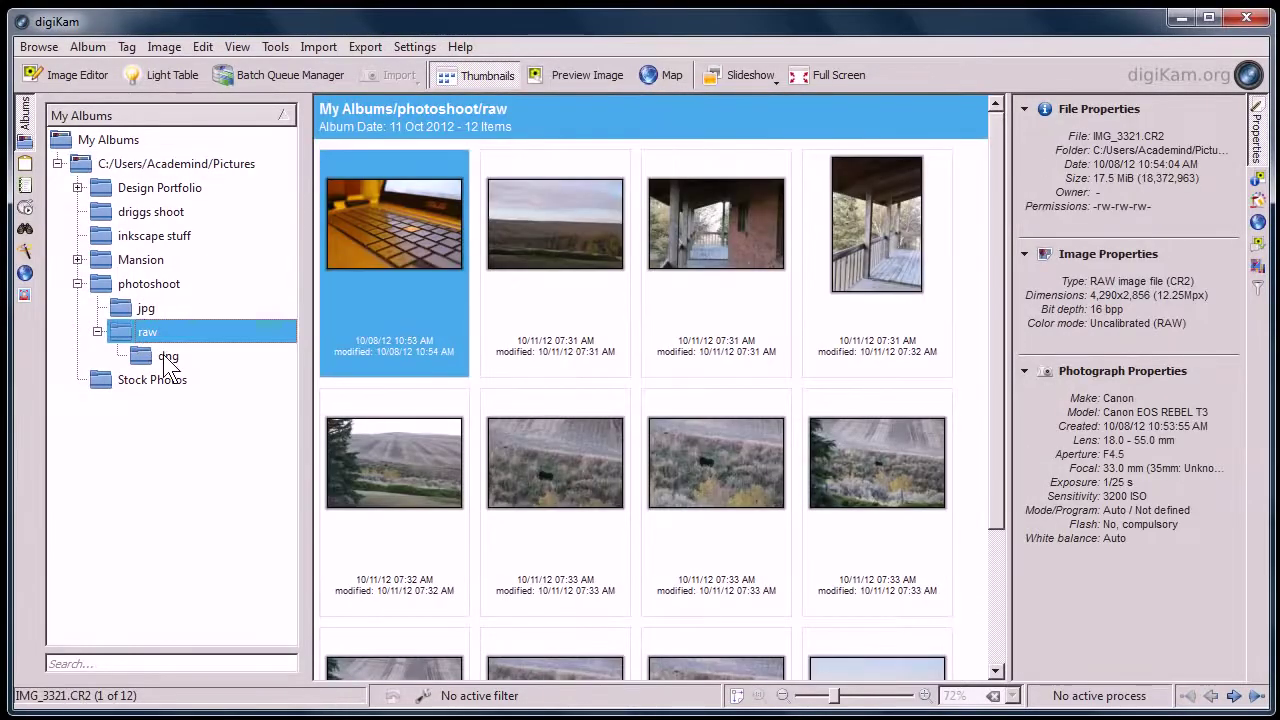
click(543, 277)
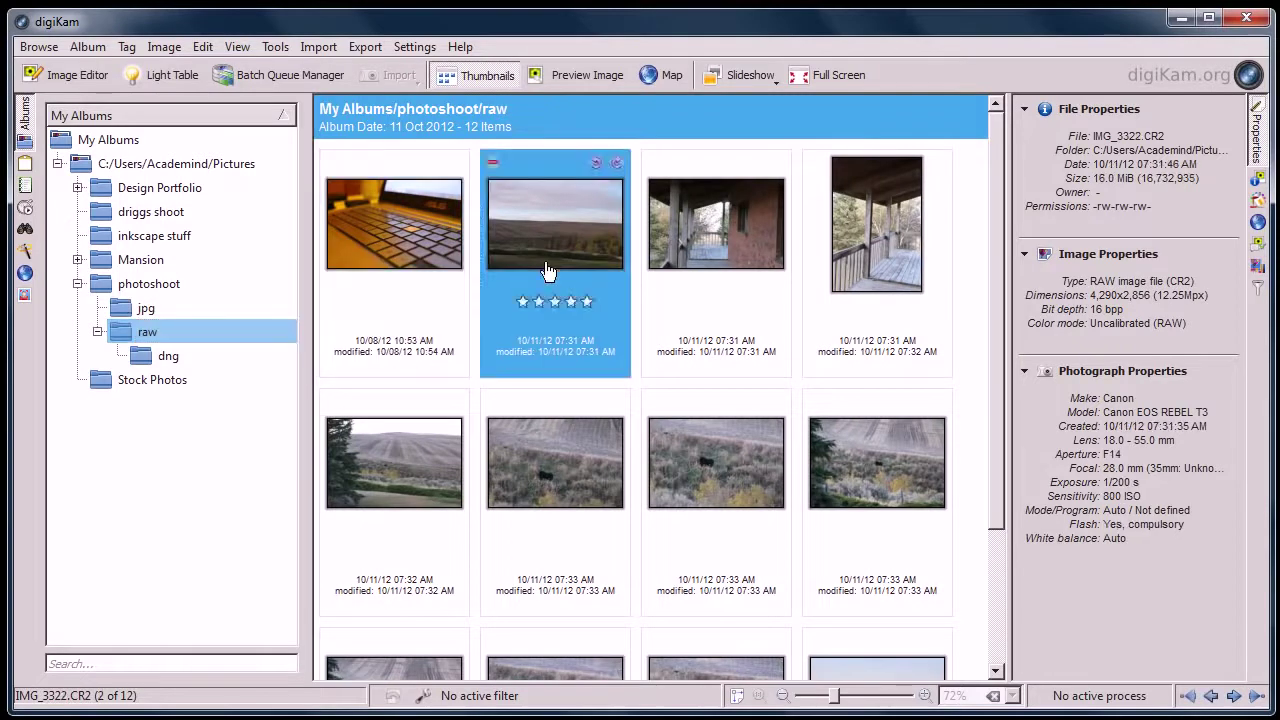
click(749, 270)
scroll(749, 280, down, 2)
click(695, 346)
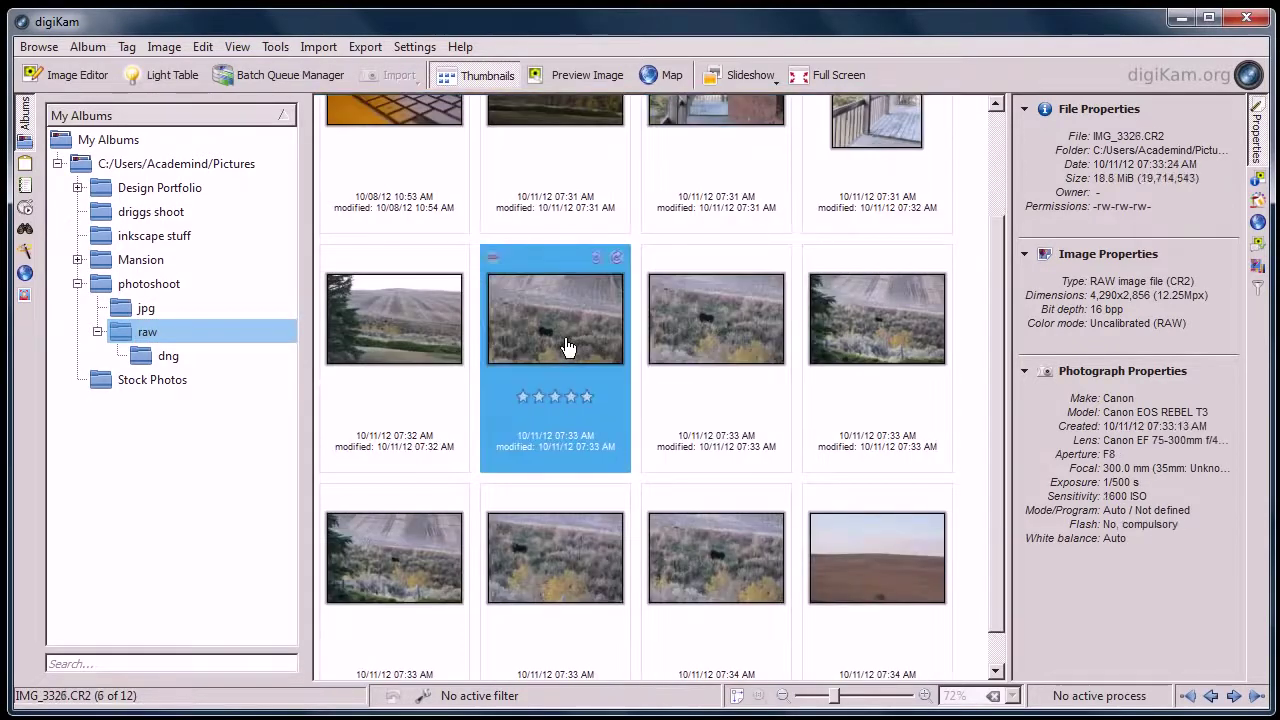
scroll(566, 347, down, 1)
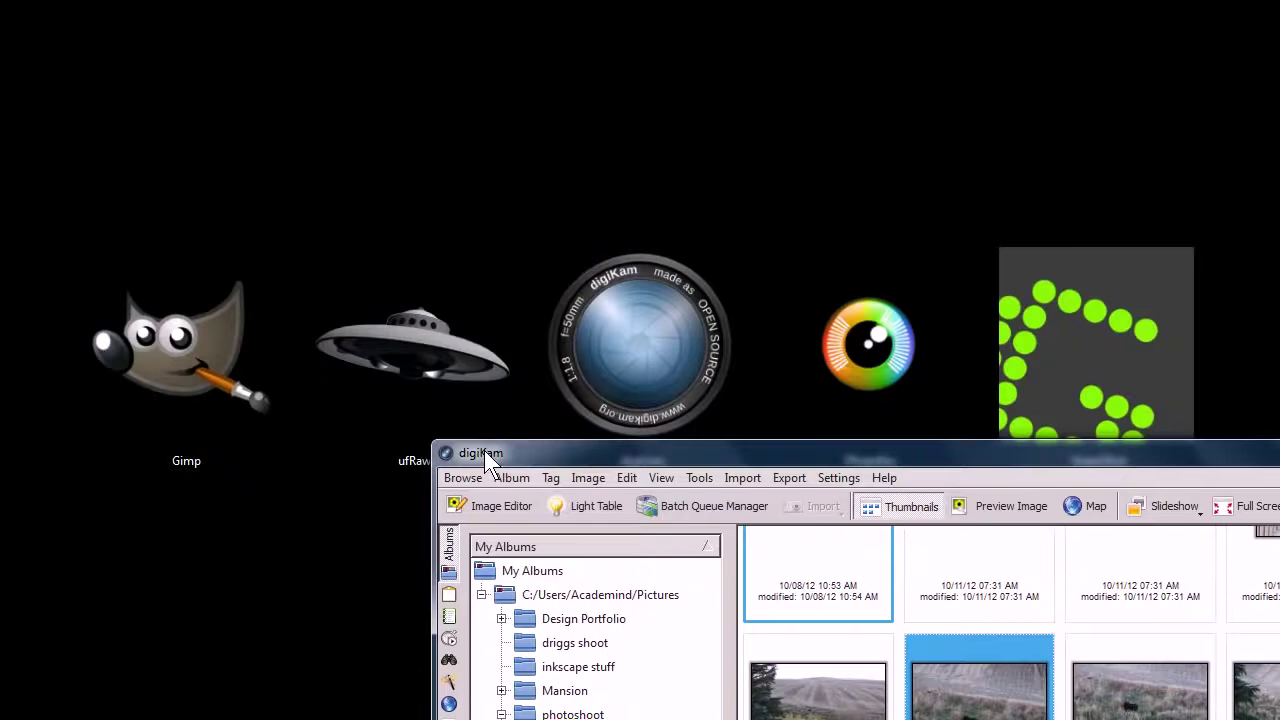
drag(484, 450, 64, 21)
- Show the dng album and compare its three photos, including IMG_3321.dng and IMG_3330.dng
click(175, 356)
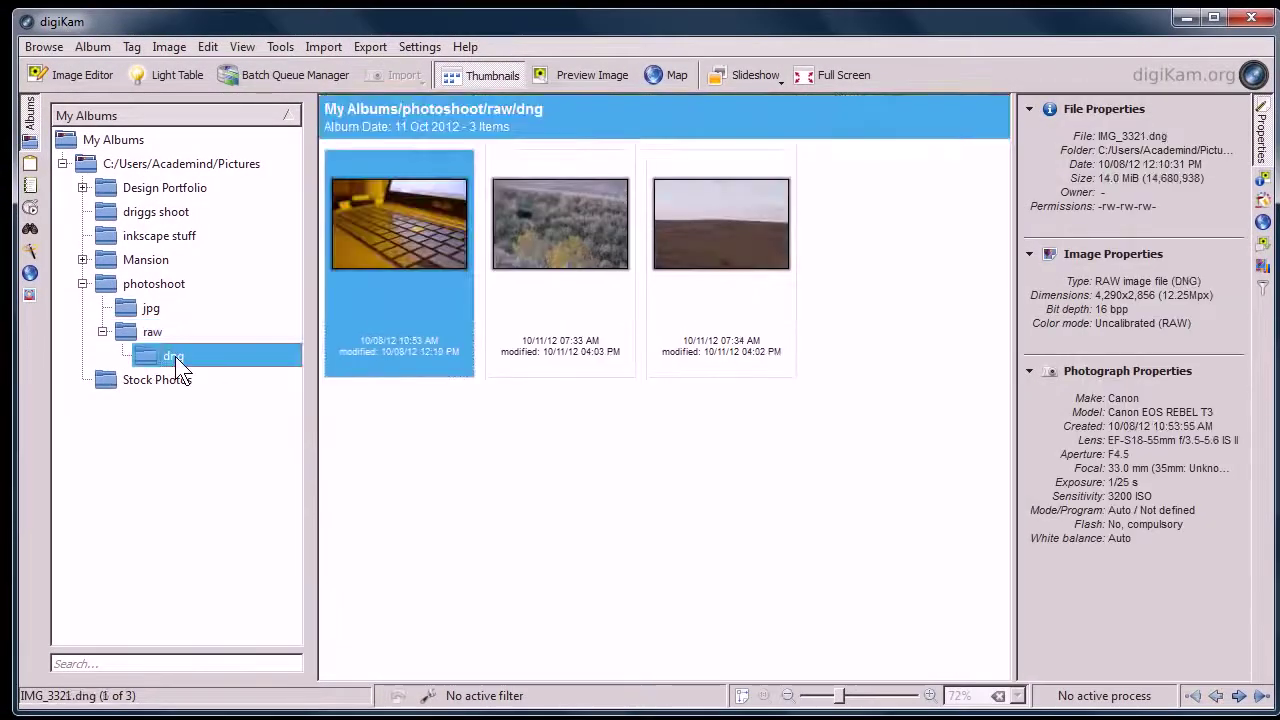
click(545, 268)
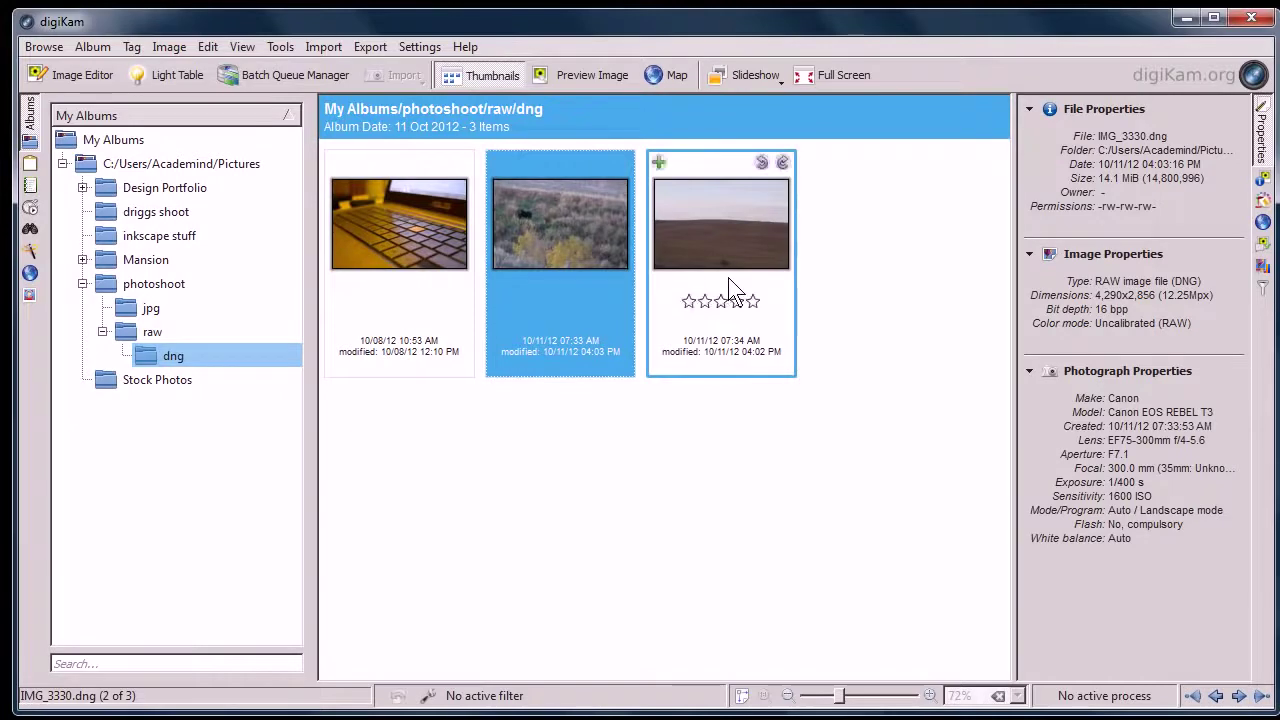
click(730, 290)
click(560, 280)
click(385, 286)
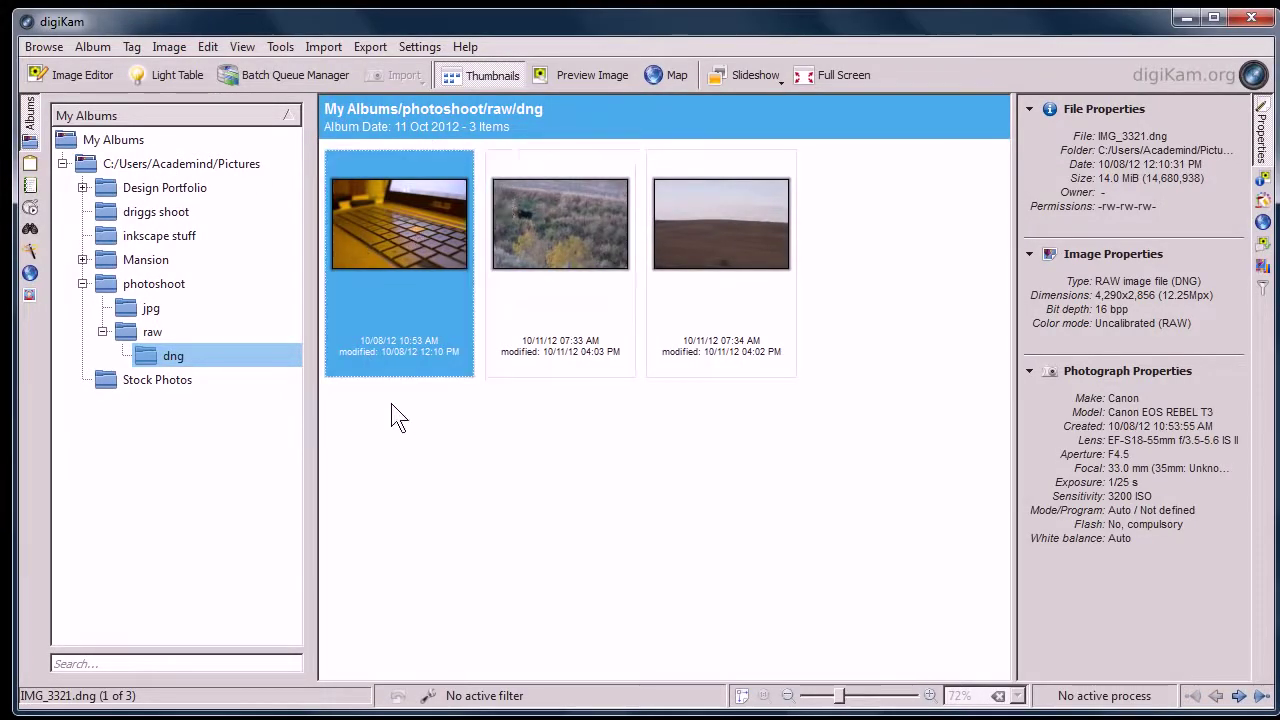
click(553, 284)
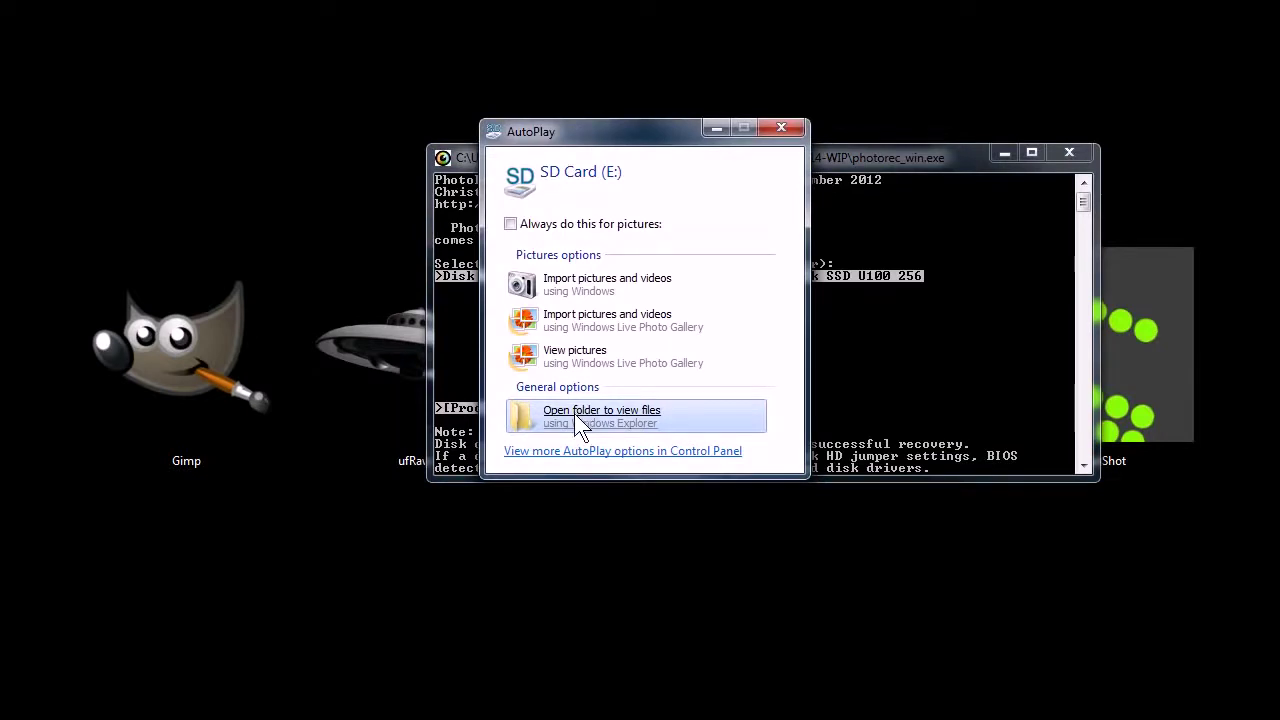
- Open the SD card's DCIM > 103_PANA folder, select its five photos, then clear the selection
click(574, 411)
click(1004, 153)
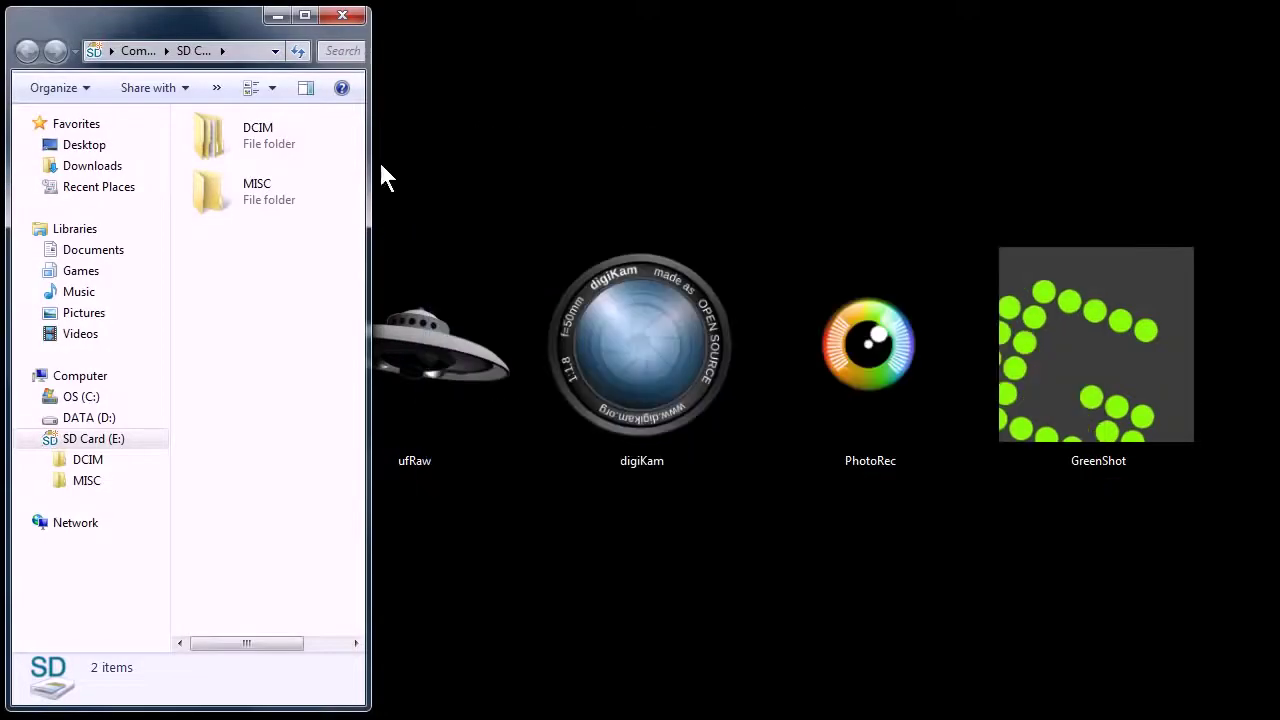
double_click(284, 145)
double_click(222, 148)
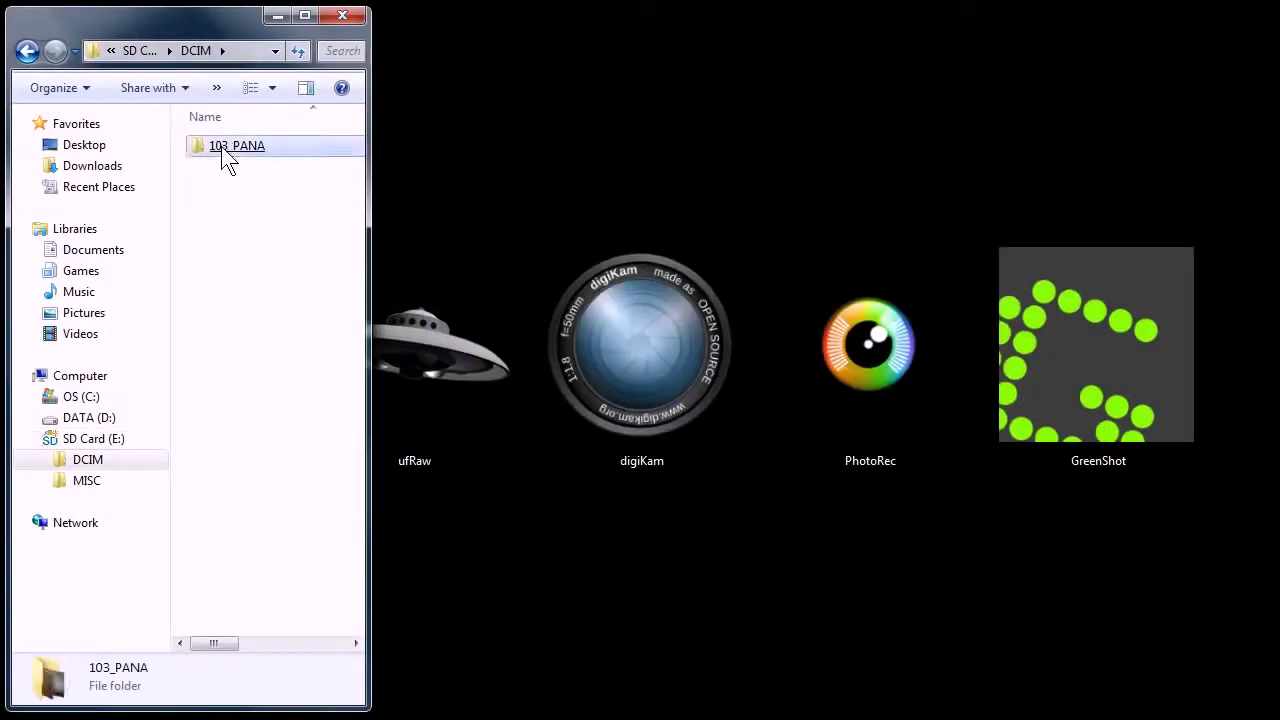
click(226, 160)
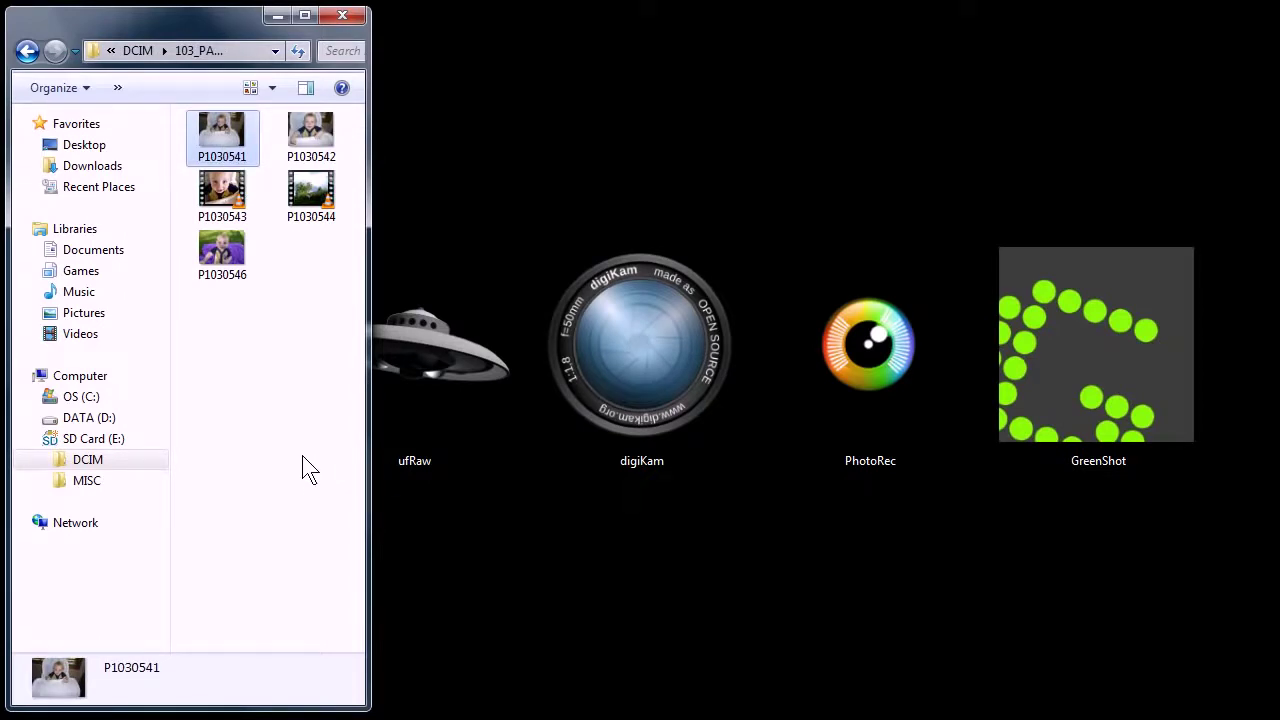
drag(202, 326, 335, 180)
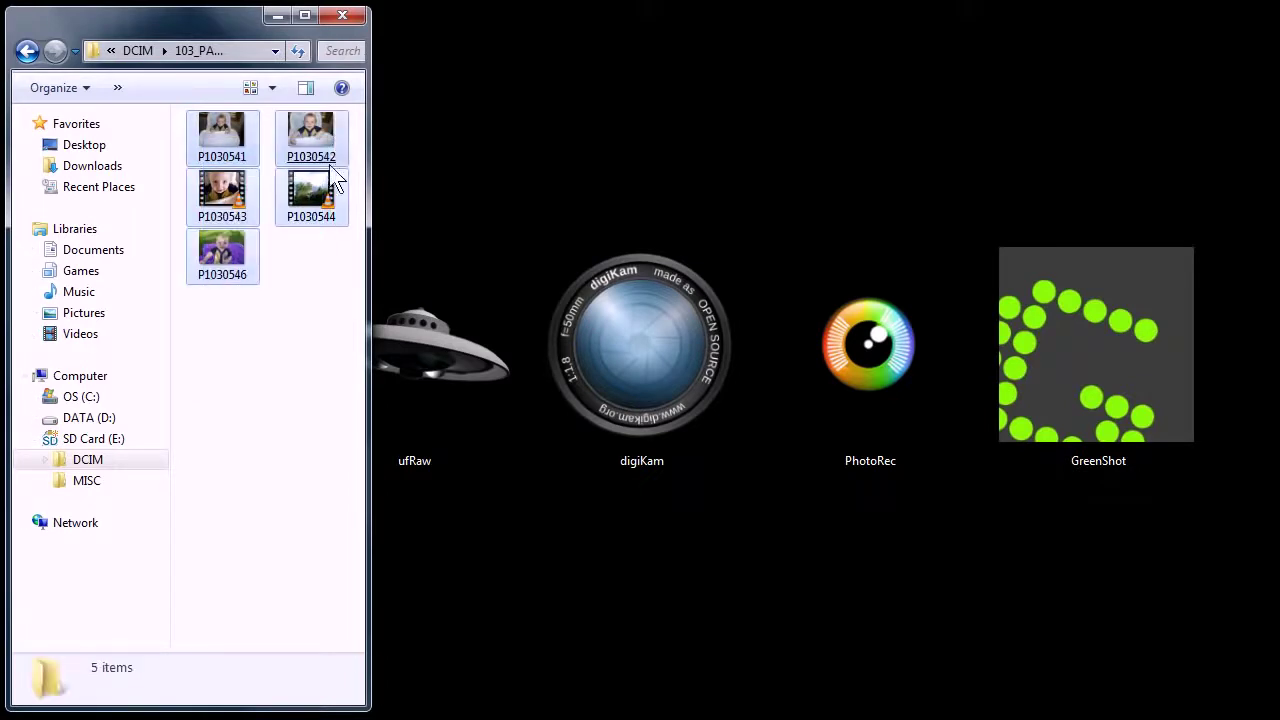
click(306, 386)
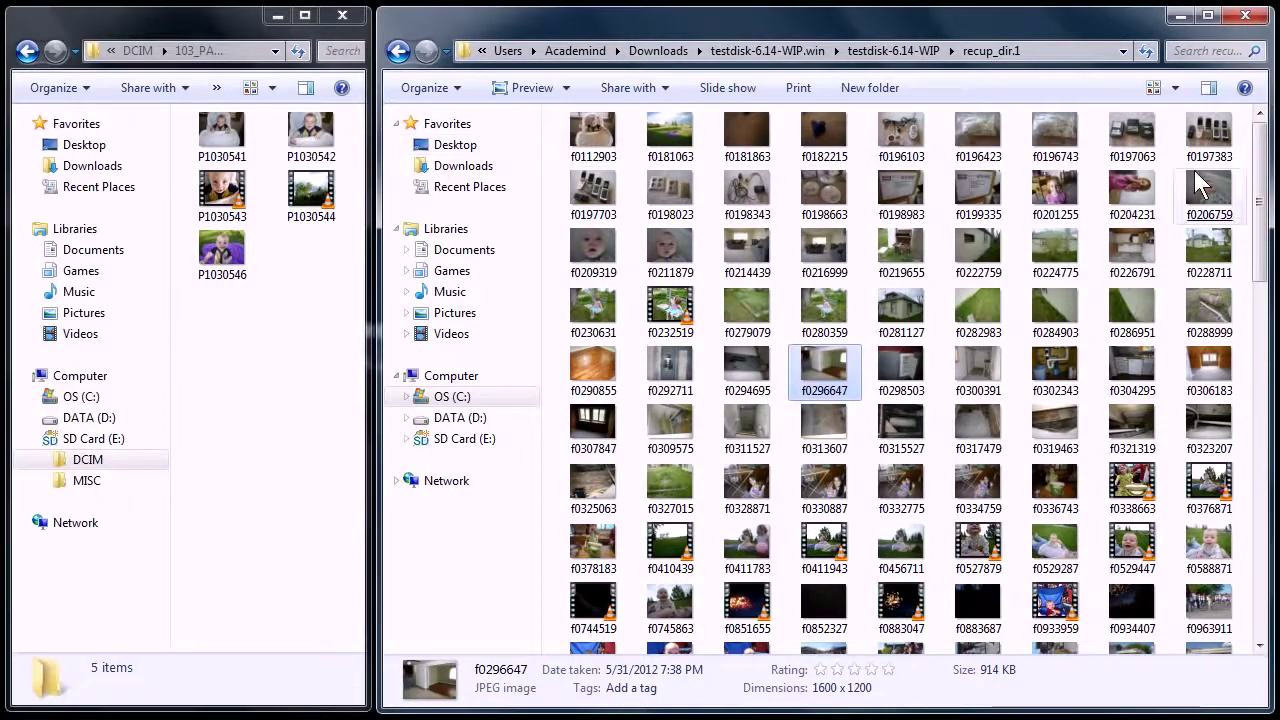
- Scroll recup_dir.1, select f1006663 and f0282983, open f0281127, and minimize the recovered-files window
drag(1261, 175, 1262, 480)
click(190, 394)
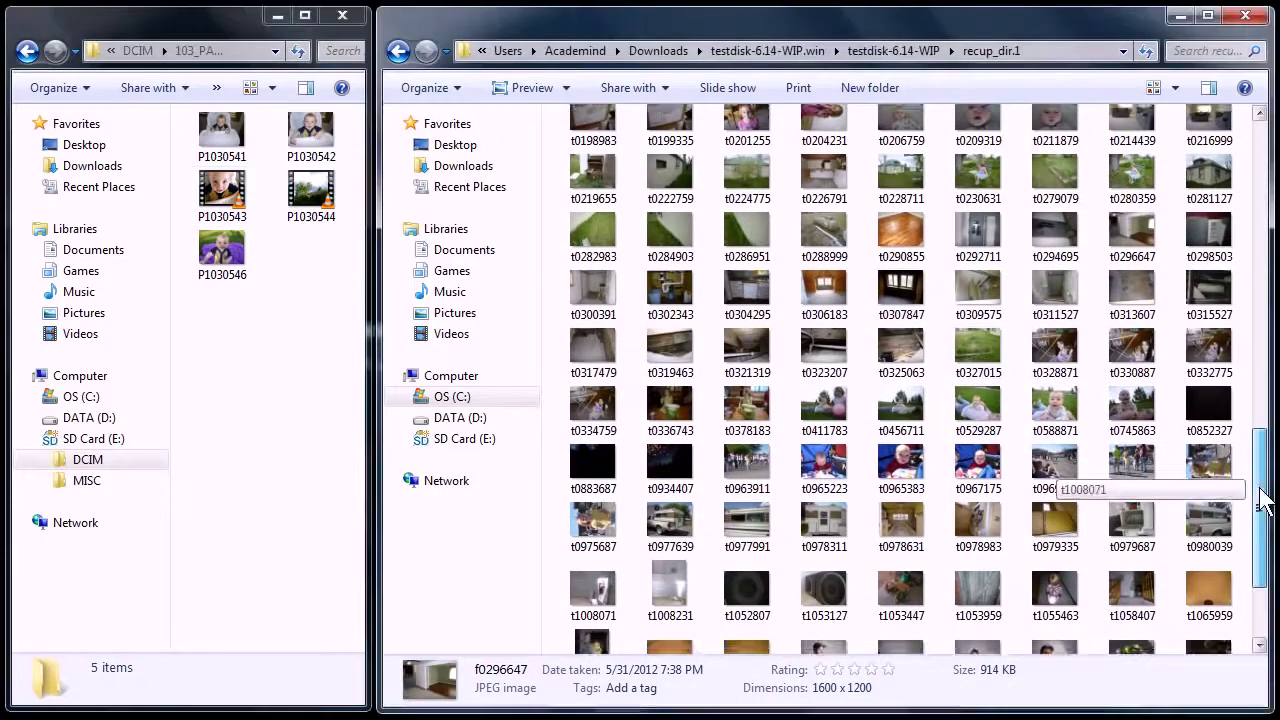
drag(1260, 486, 1268, 286)
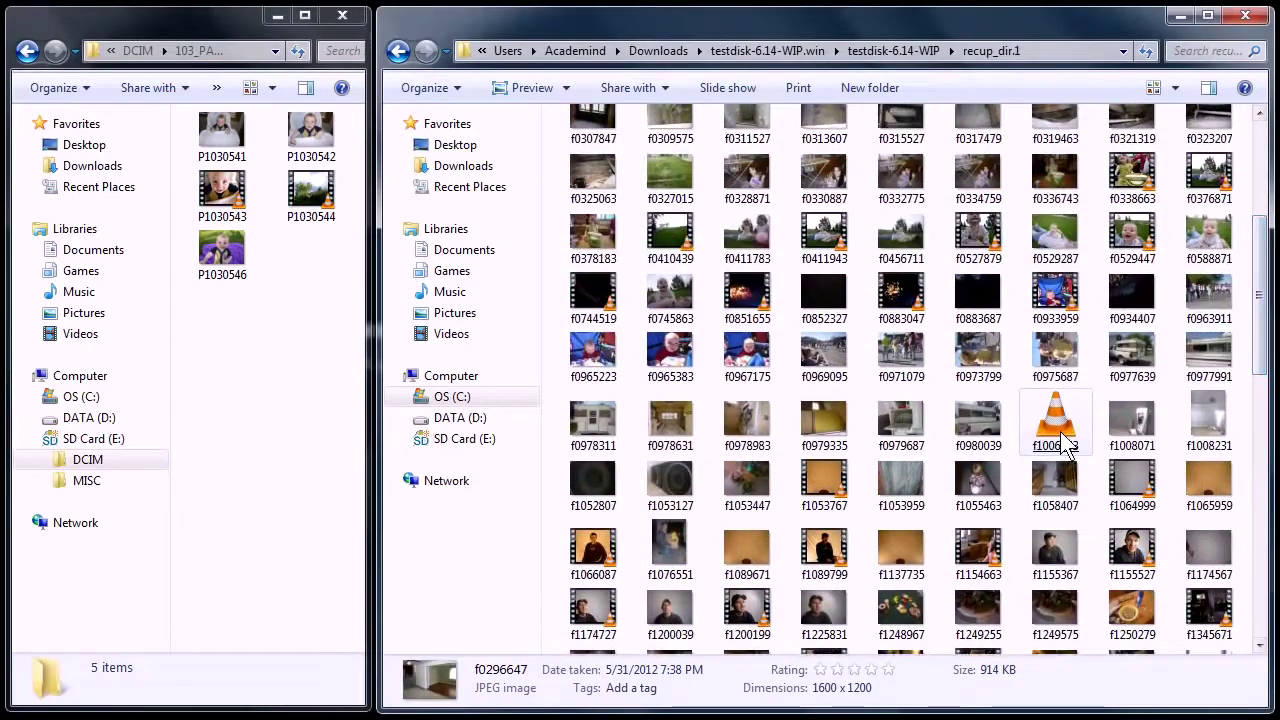
click(1065, 445)
mouse_move(1266, 314)
mouse_down()
mouse_move(1266, 206)
mouse_move(1265, 395)
mouse_move(1266, 195)
mouse_up()
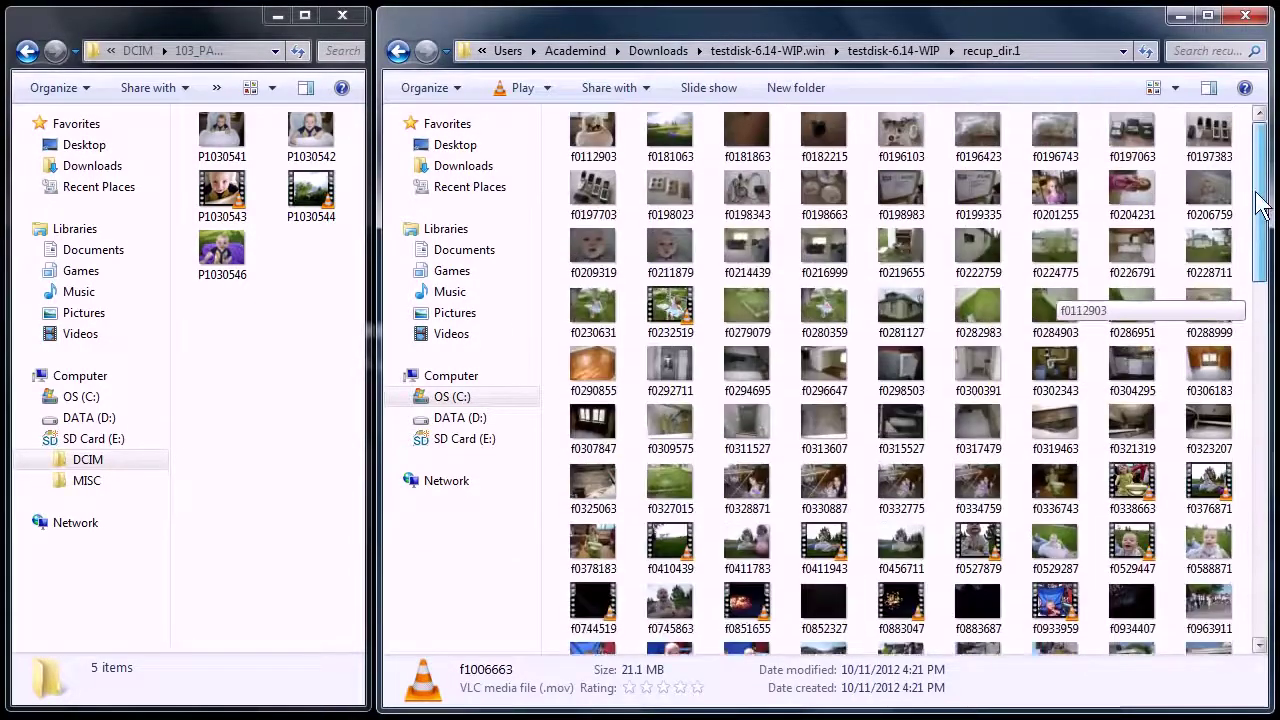
click(958, 338)
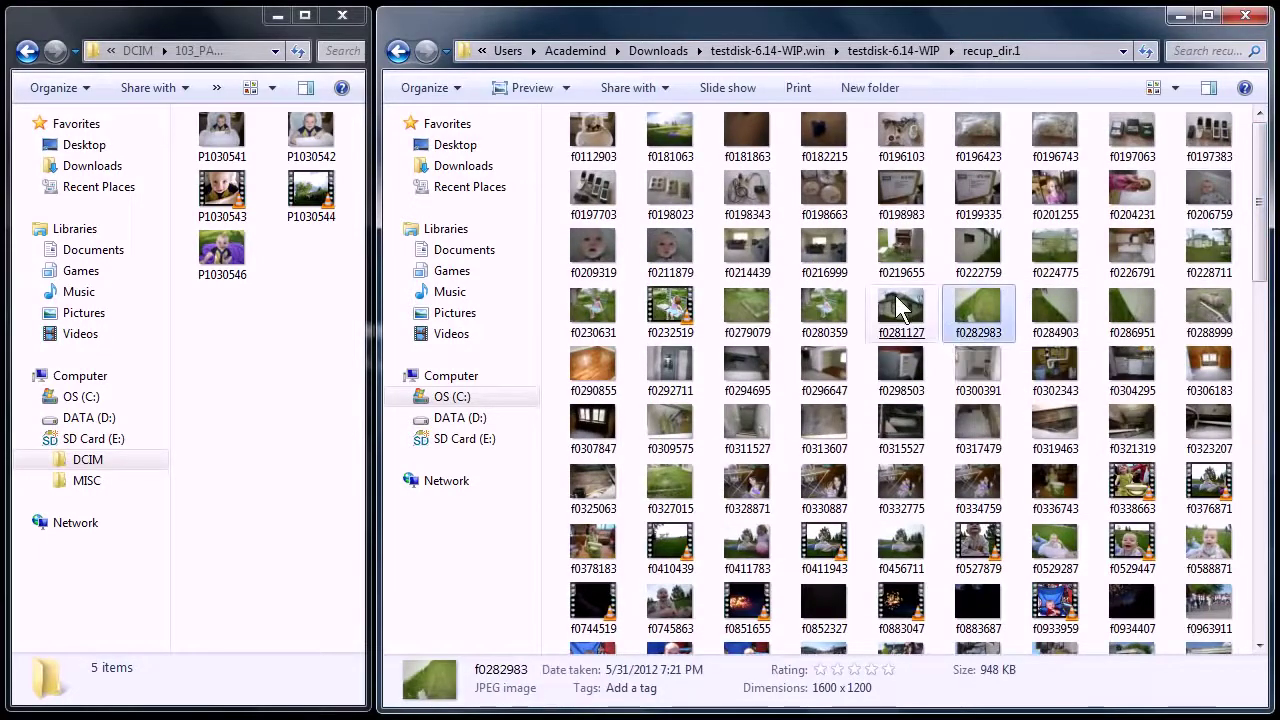
double_click(930, 310)
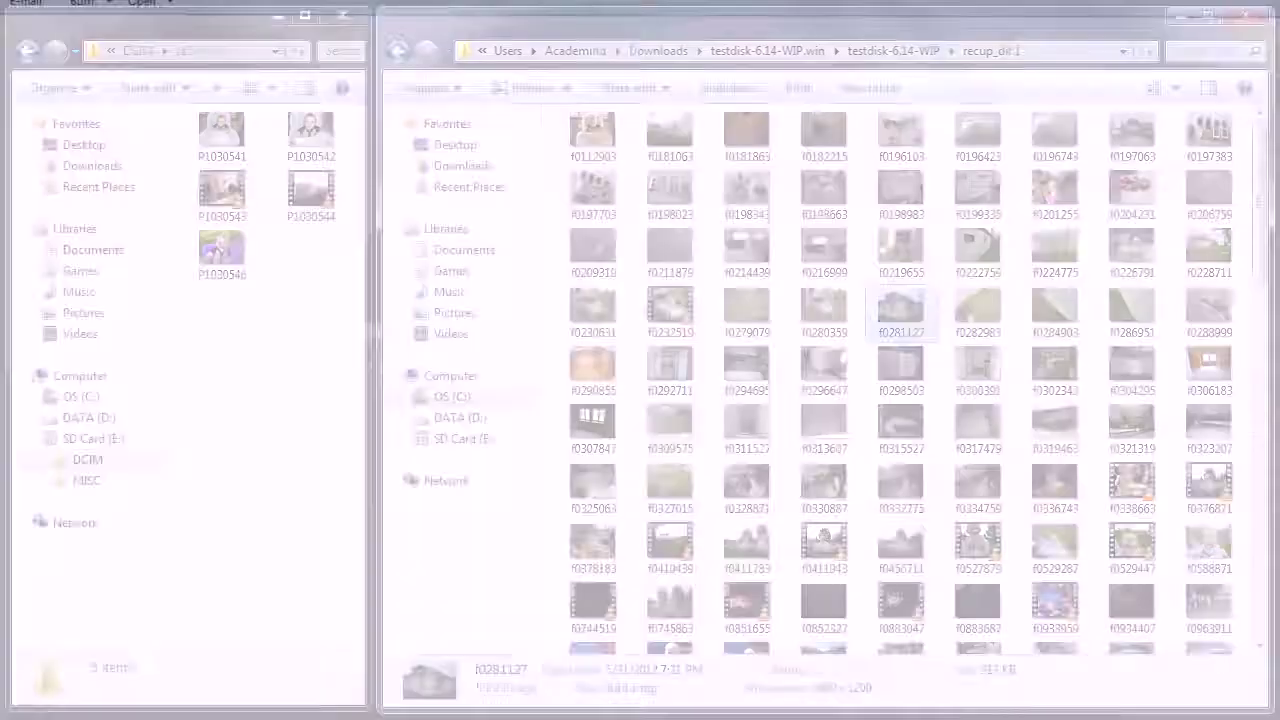
click(1180, 15)
- Minimize the camera folder window, then drag the gallery window aside and back toward centre
click(277, 16)
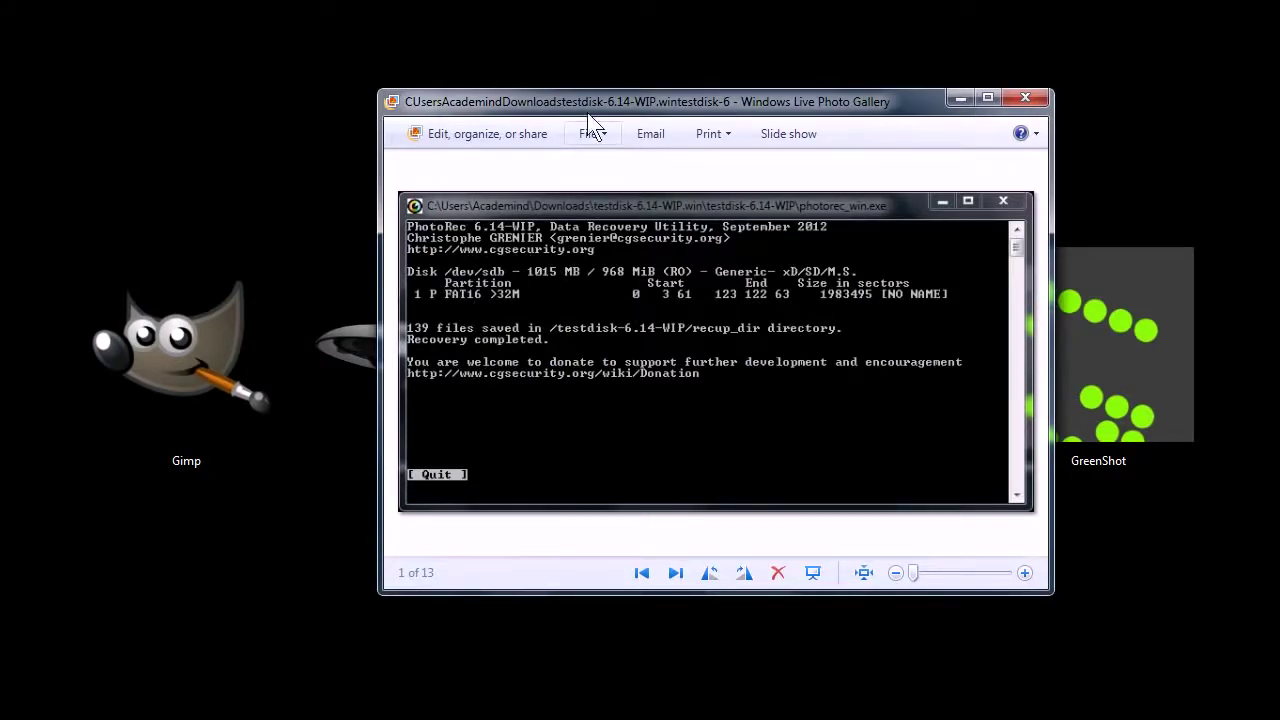
drag(581, 105, 237, 106)
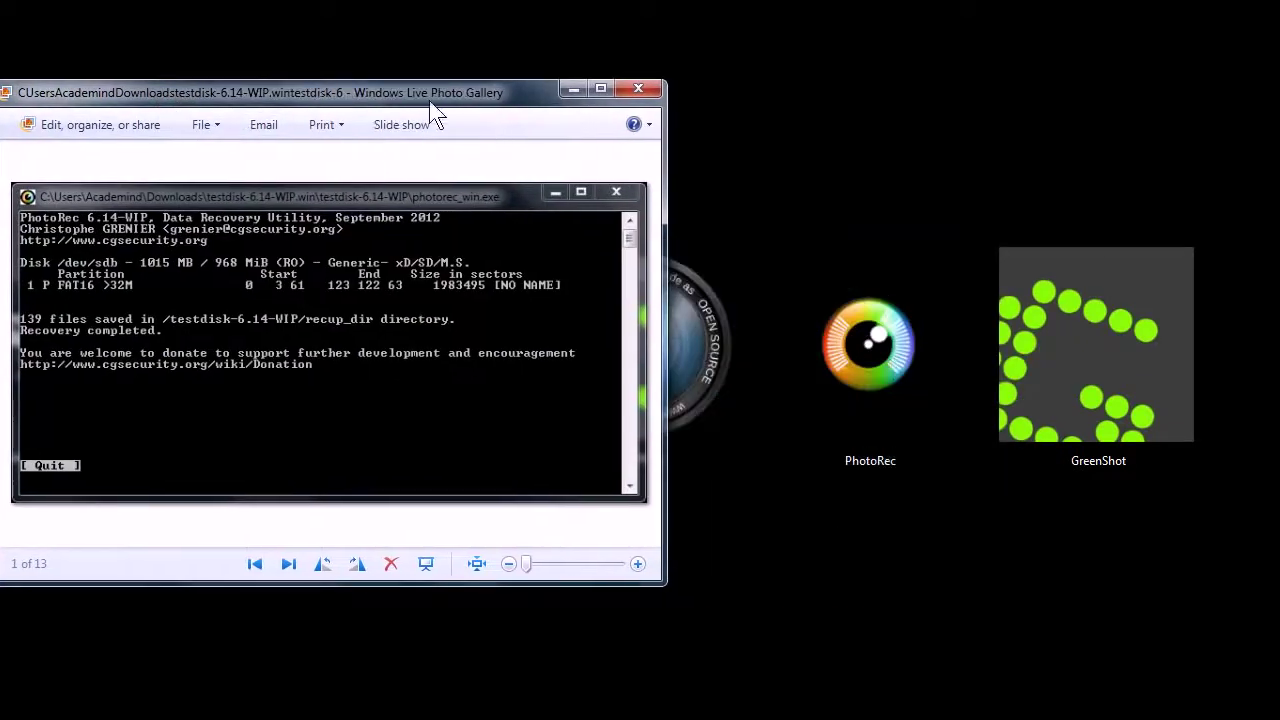
mouse_move(434, 37)
mouse_down()
mouse_move(549, 60)
mouse_move(574, 25)
mouse_up()
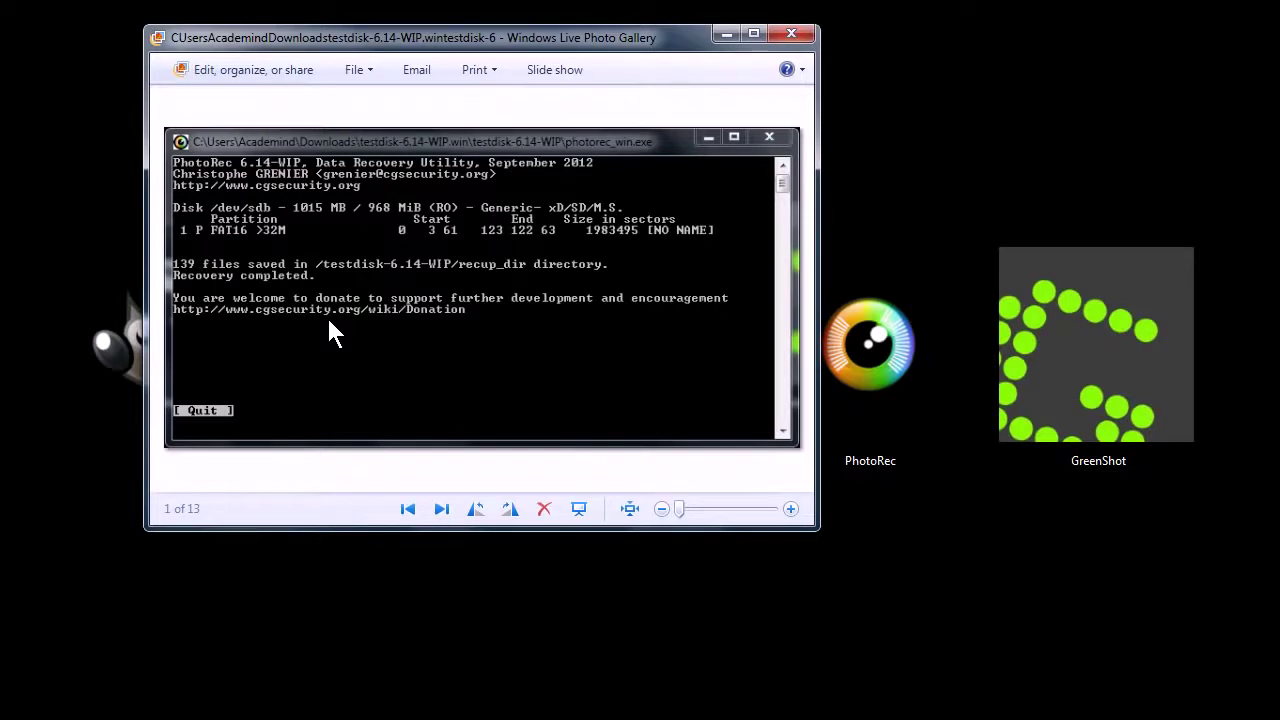
- Capture a Greenshot region screenshot around the Photo Gallery window
key(Print)
drag(116, 18, 838, 546)
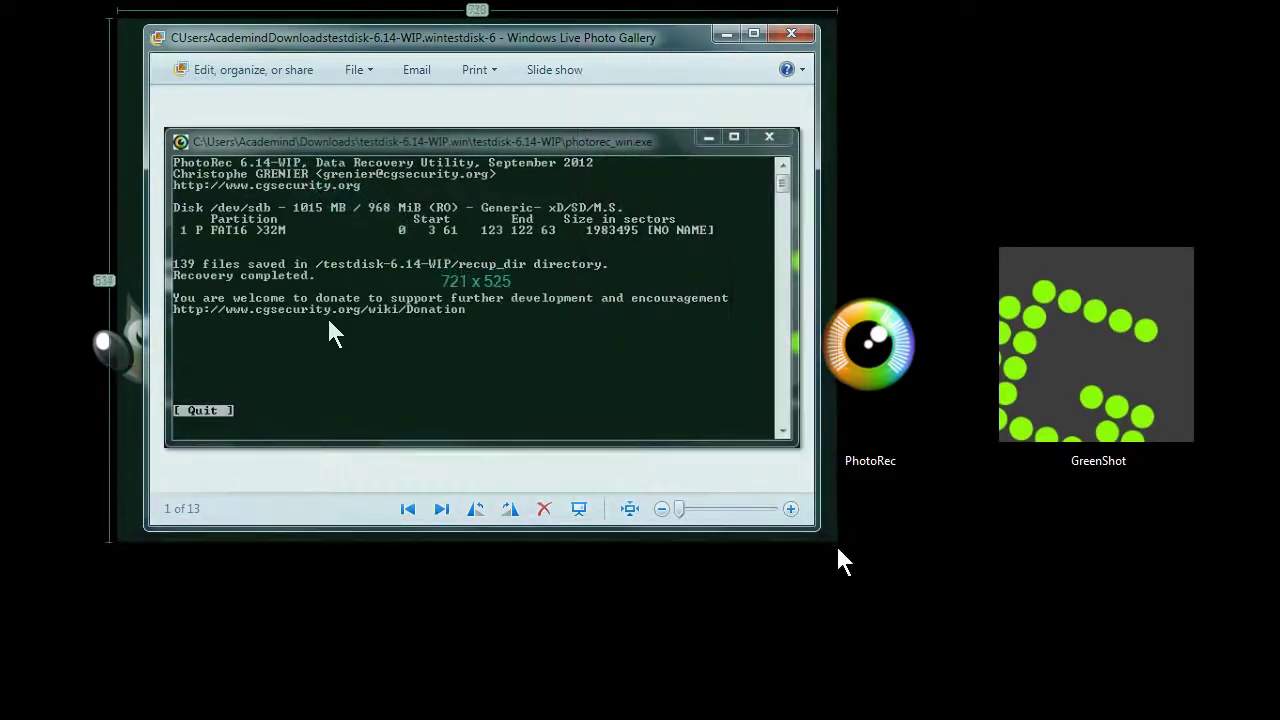
drag(838, 547, 838, 547)
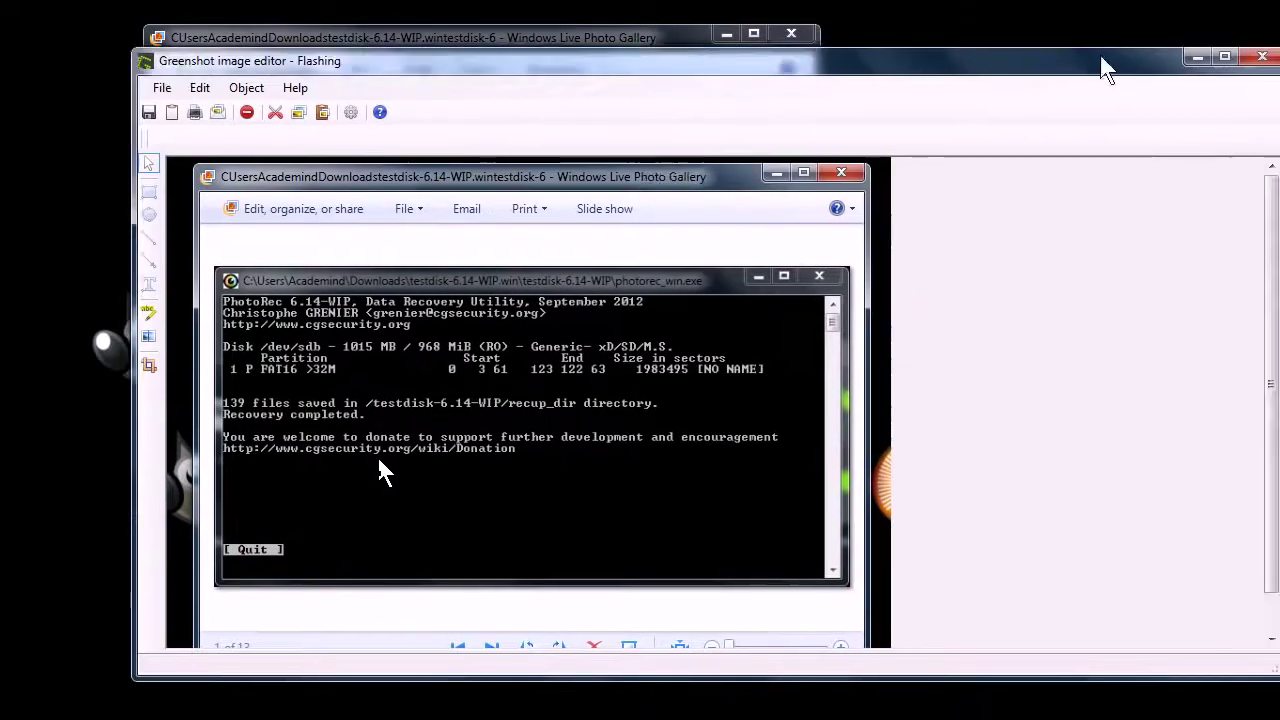
- Close the Greenshot editor without saving, then nudge the gallery window slightly
click(1262, 56)
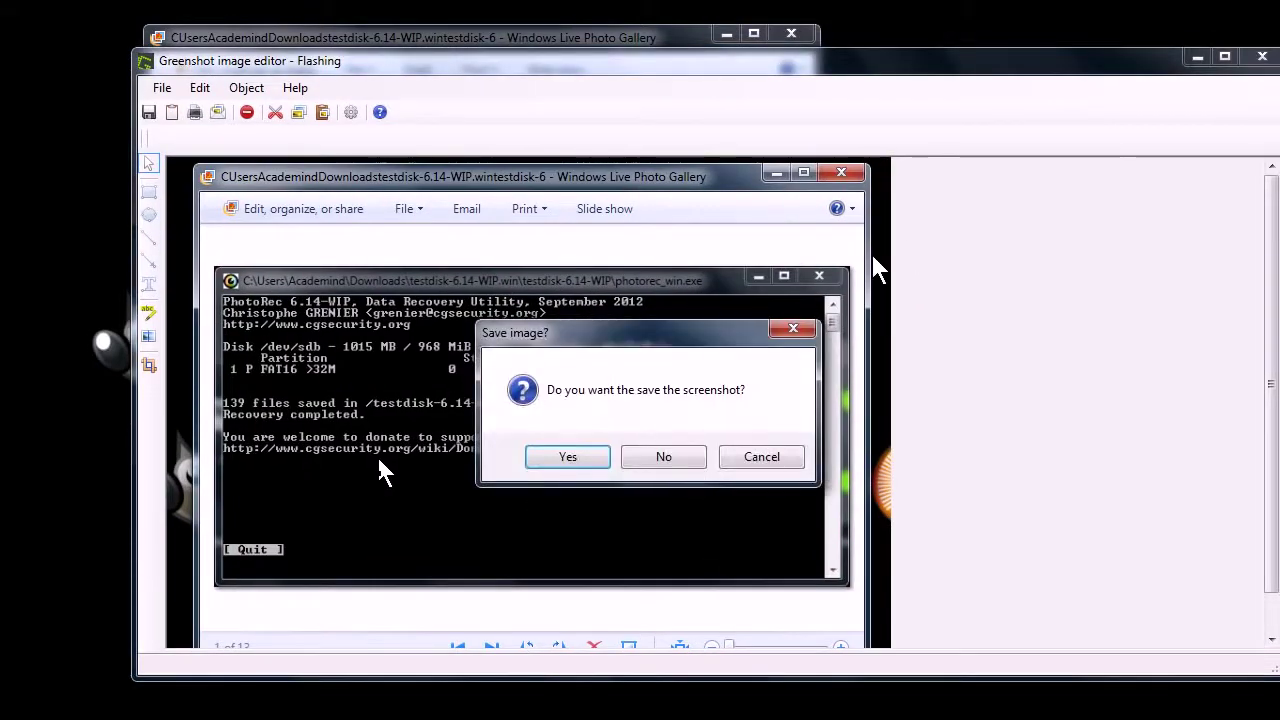
key(n)
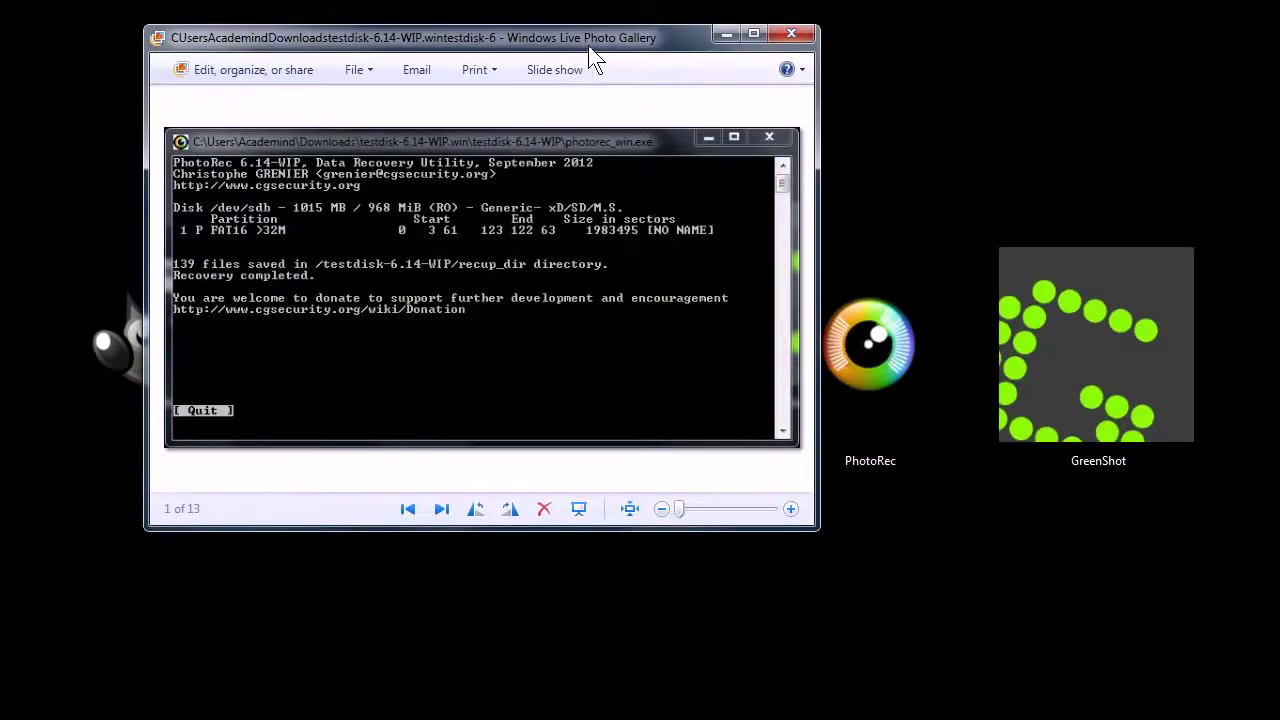
drag(588, 45, 610, 54)
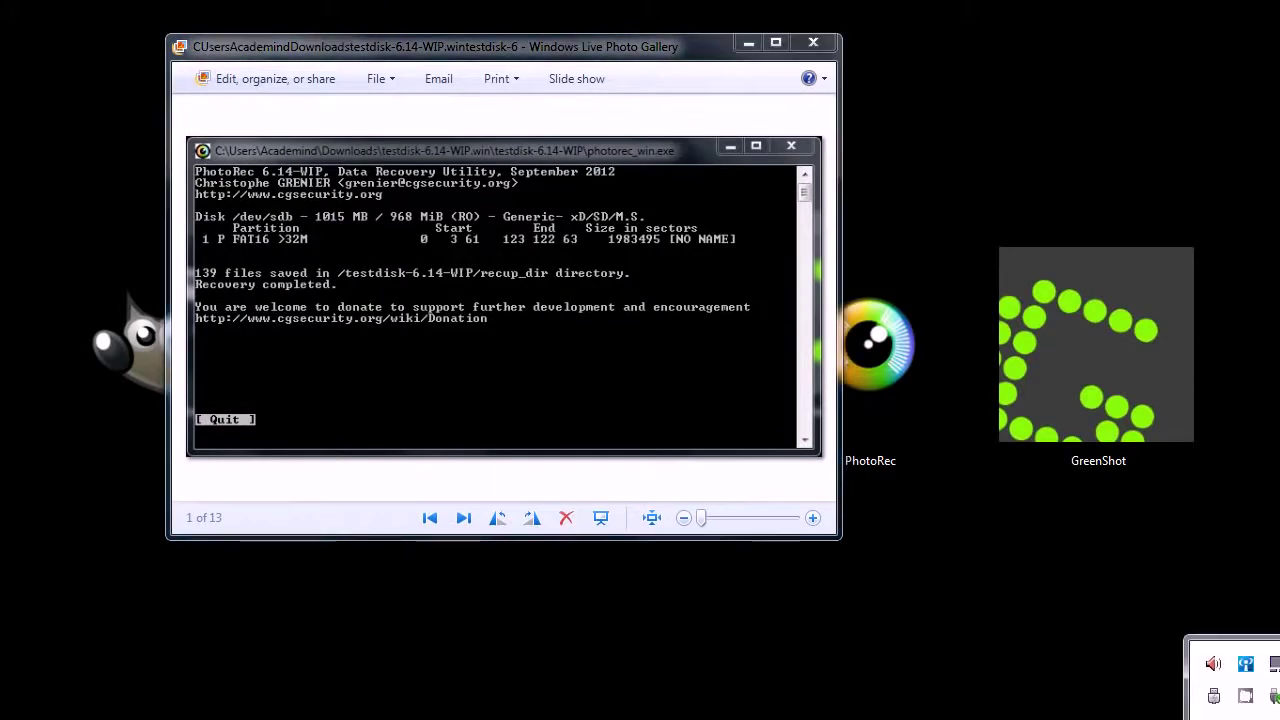
- Take a full-screen capture from the Greenshot tray menu, review it, and close the editor
right_click(1213, 696)
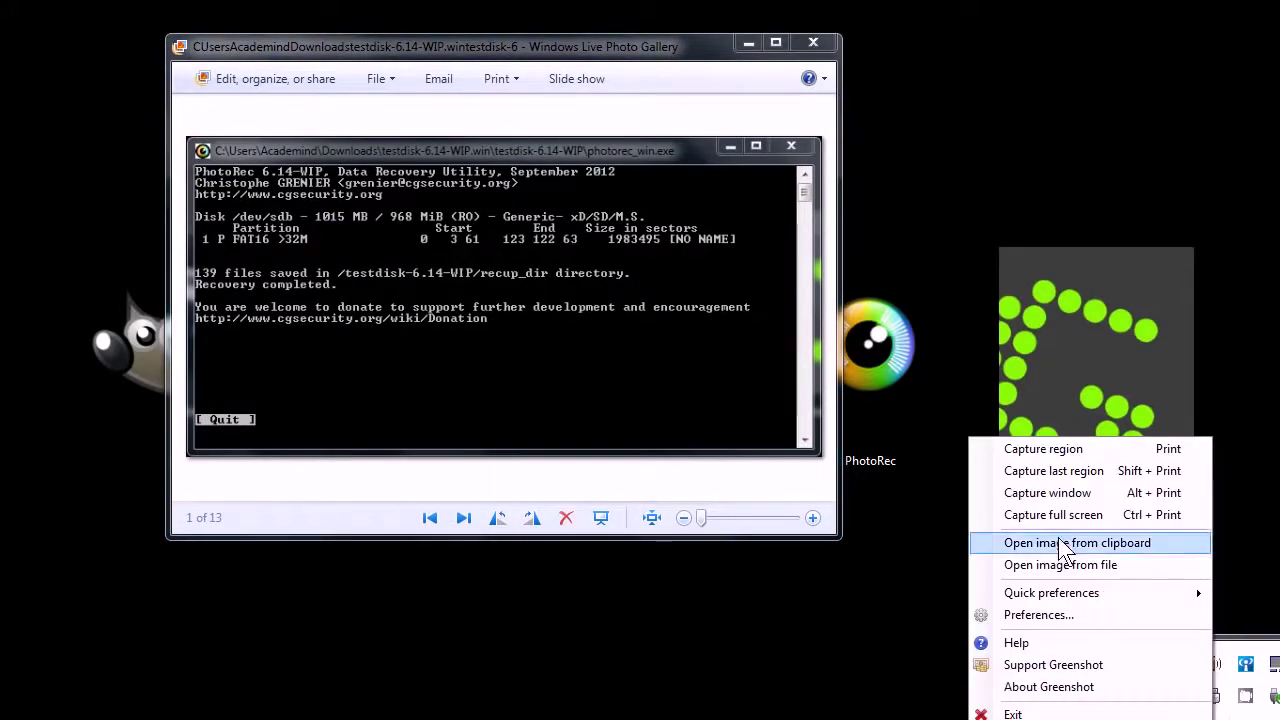
click(1050, 492)
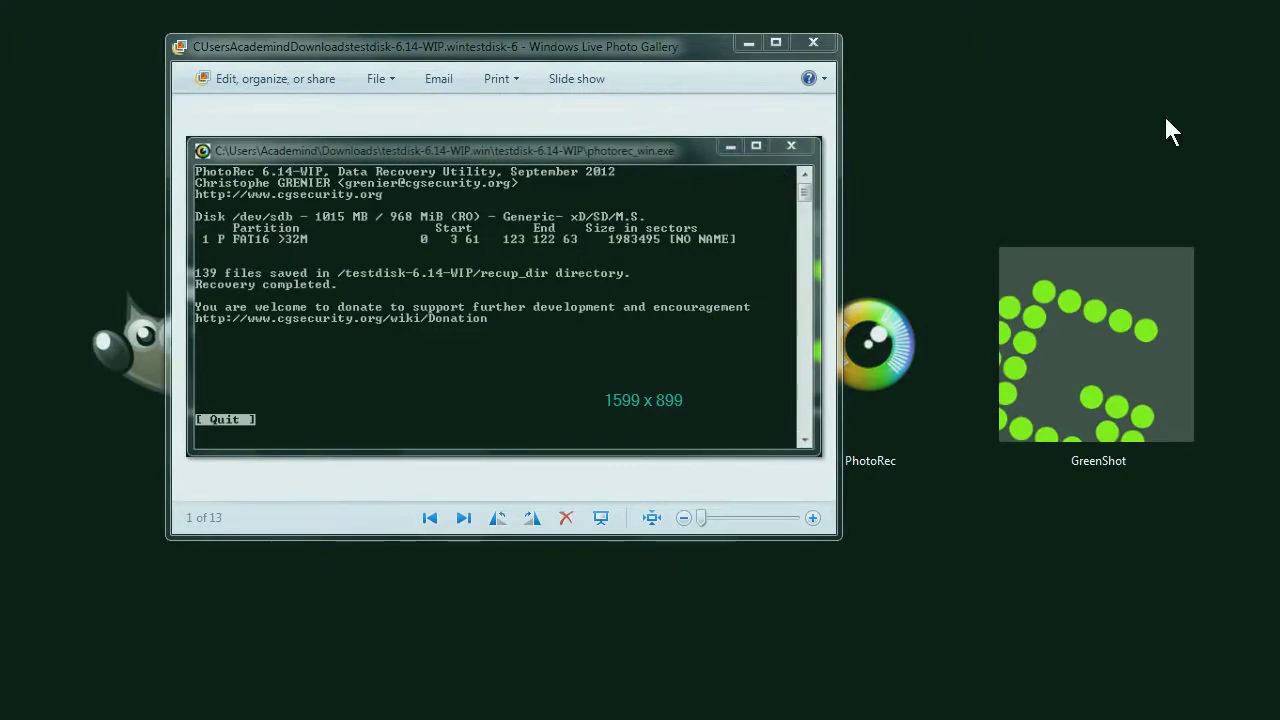
click(514, 65)
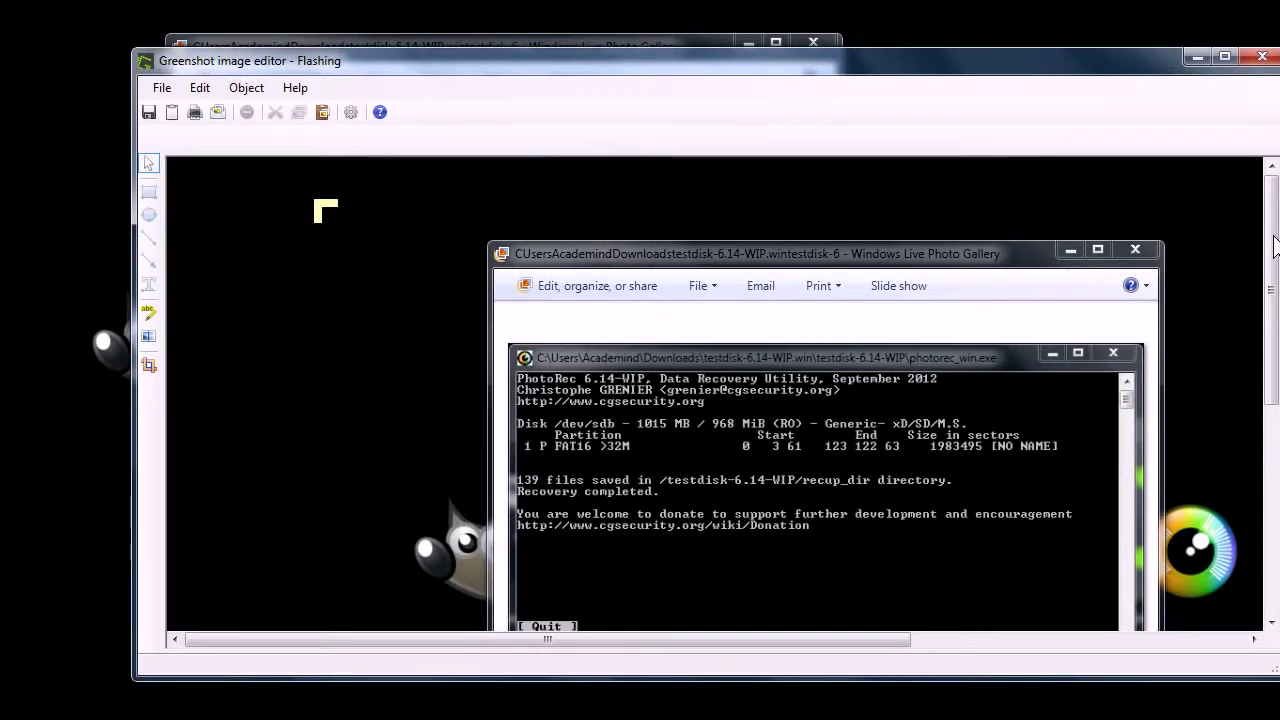
scroll(1262, 240, down, 1)
click(1195, 57)
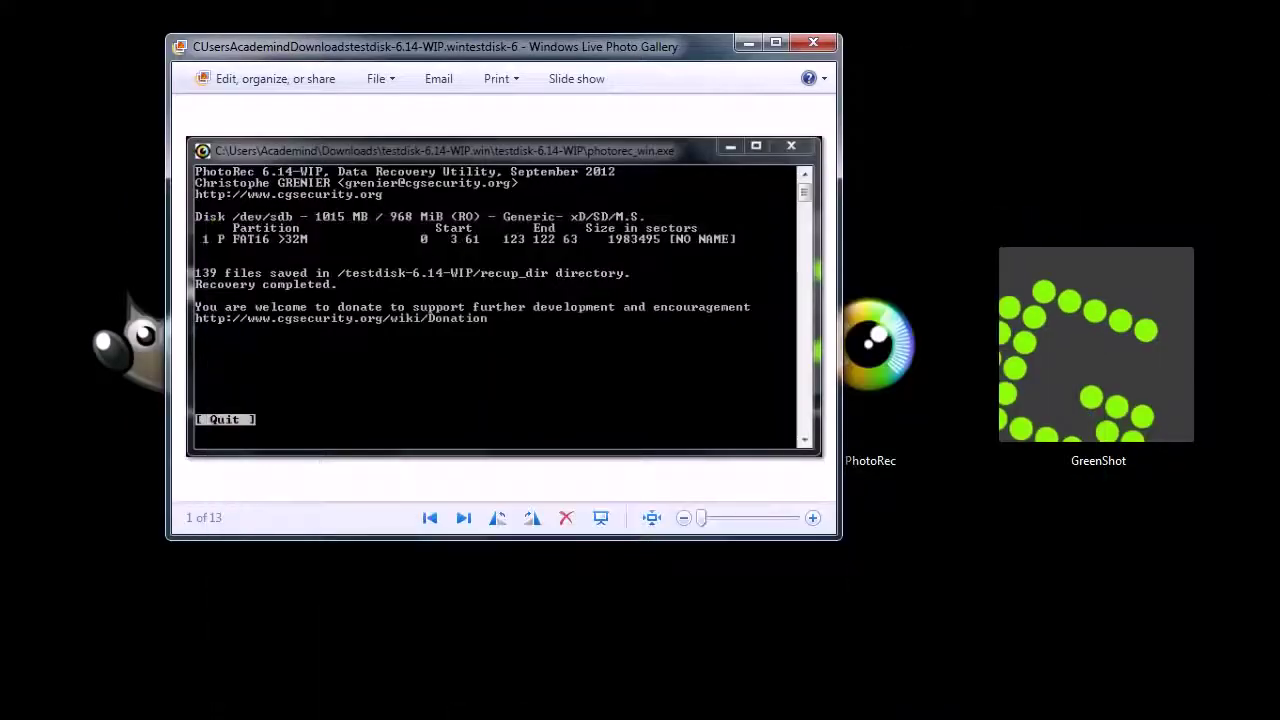
- Close the Photo Gallery window to reveal the desktop icons
click(813, 42)
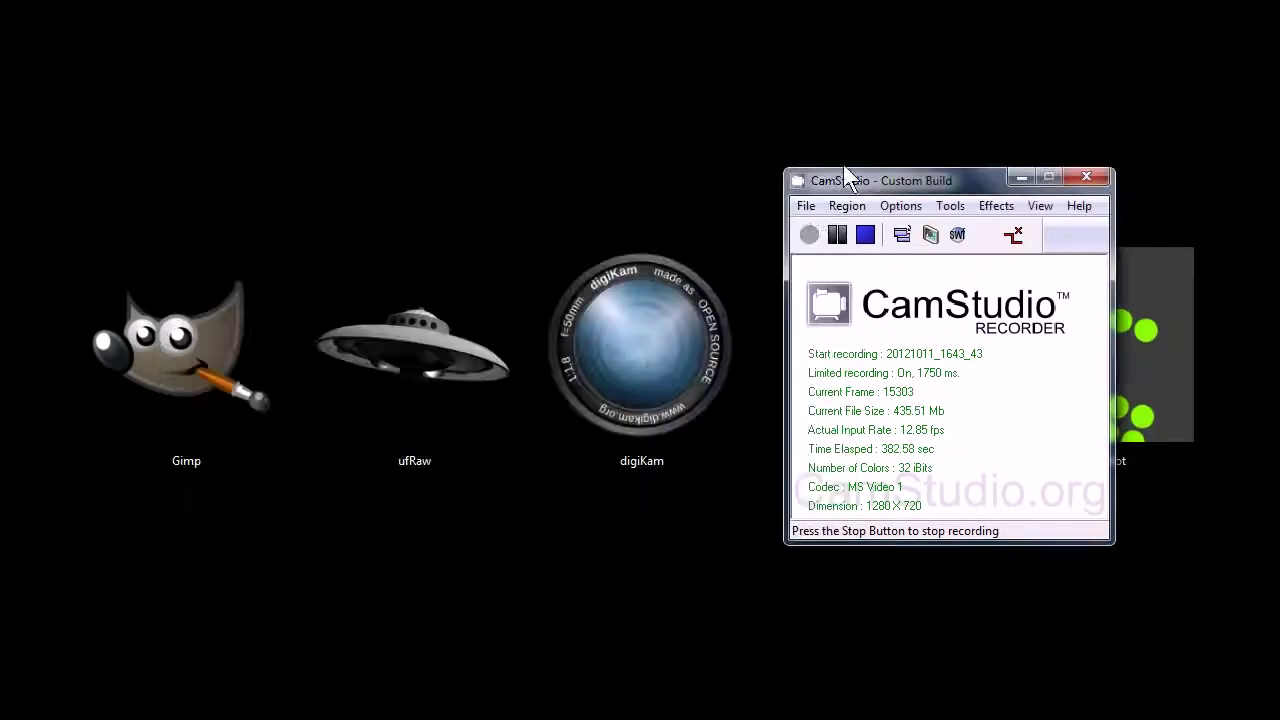